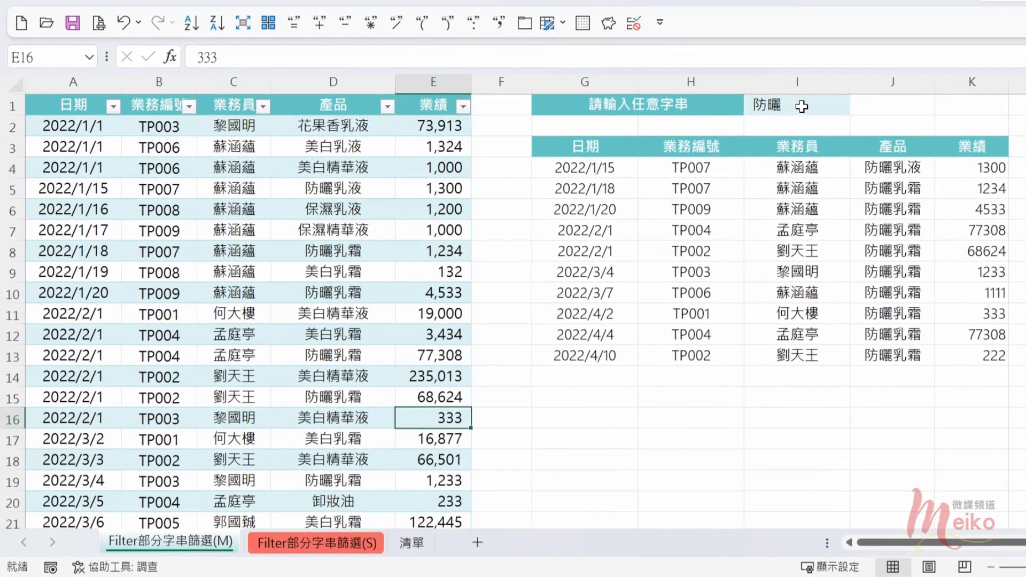
Replace the keyword in I1 with 乳液 so the FILTER results refresh.
left_click(705, 155)
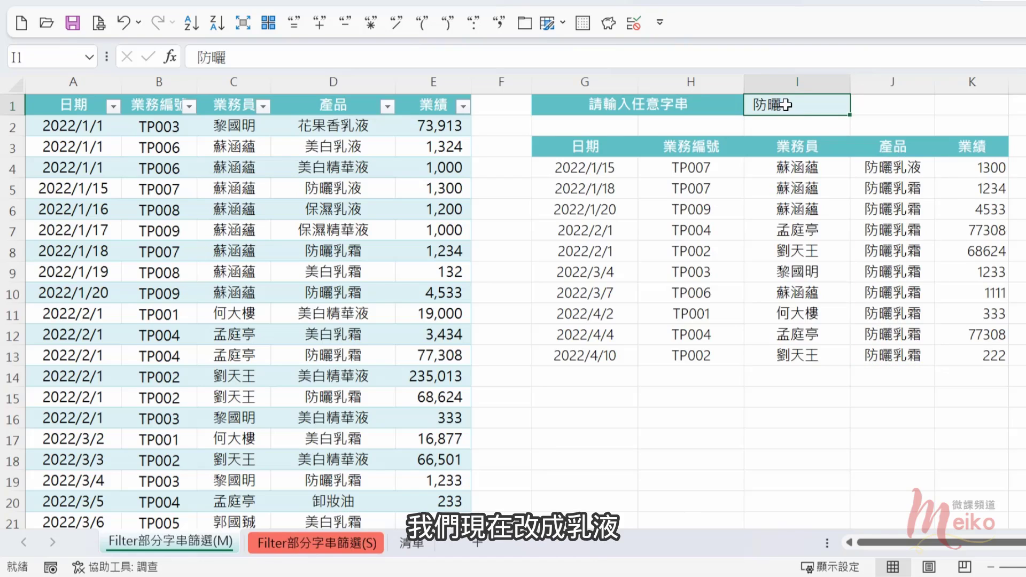
type("ㄖ乳液")
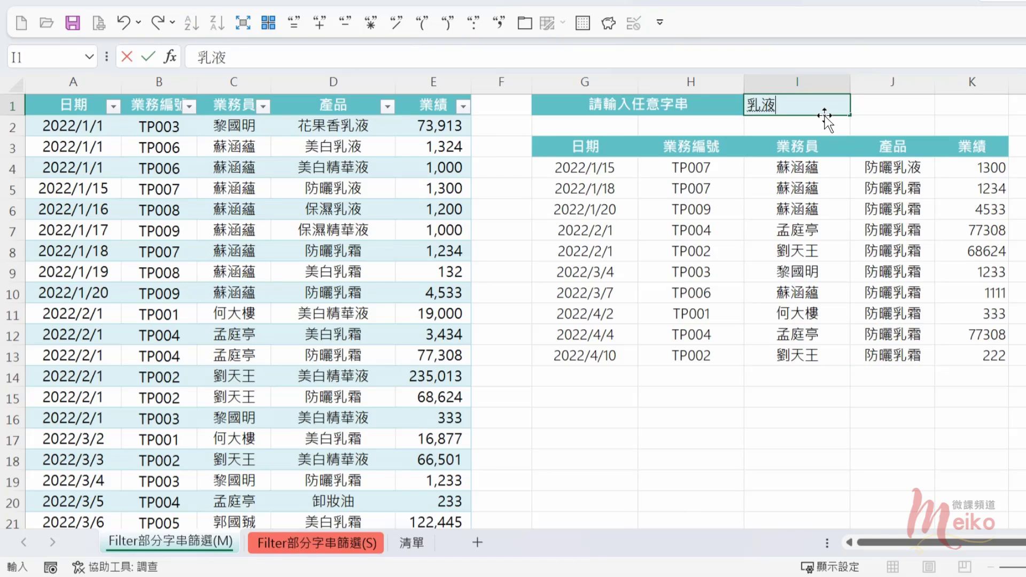
key("Return")
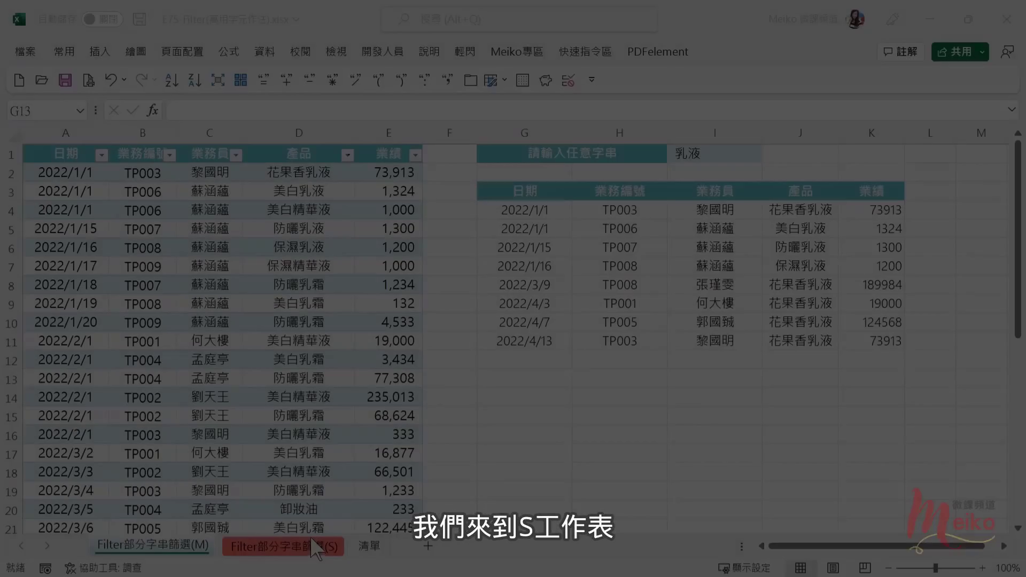
On the Filter部分字串篩選(S) sheet, handwrite the outline =find( , ) with the pen.
left_click(315, 548)
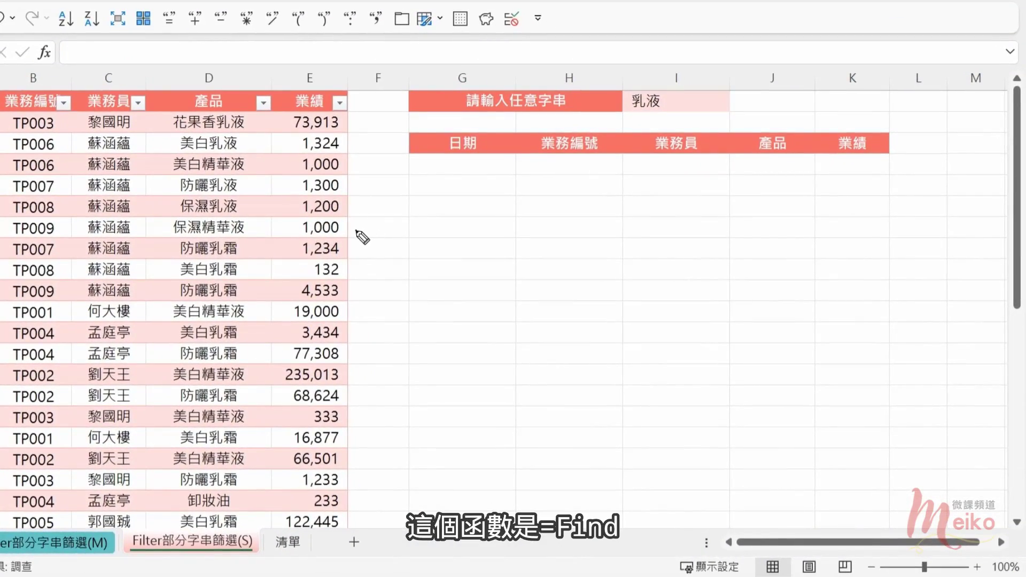
left_click_drag(356, 230, 369, 229)
mouse_move(357, 238)
left_mouse_down()
mouse_move(383, 245)
mouse_move(393, 228)
mouse_move(397, 242)
mouse_move(433, 242)
left_mouse_up()
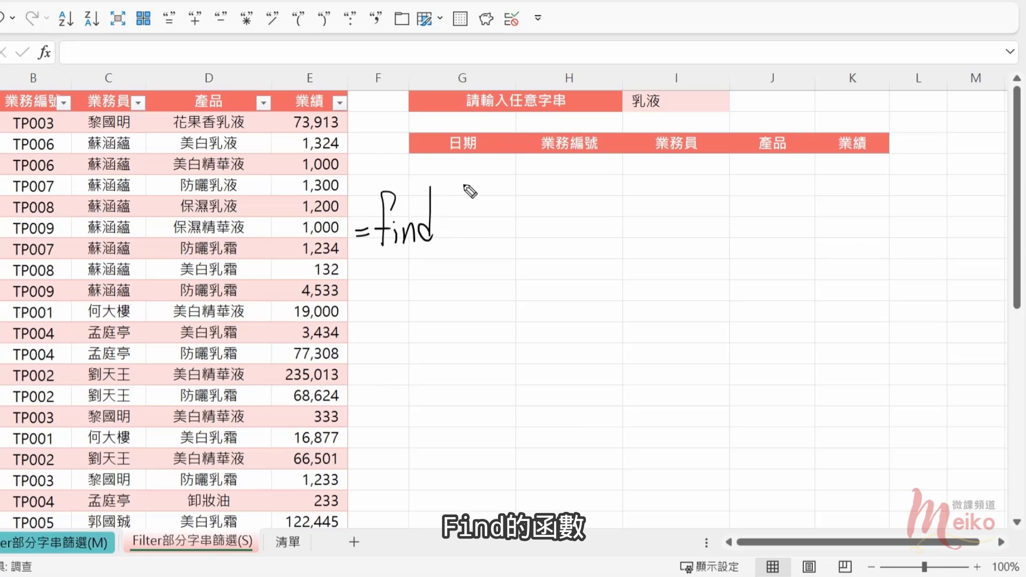
left_click_drag(463, 185, 466, 262)
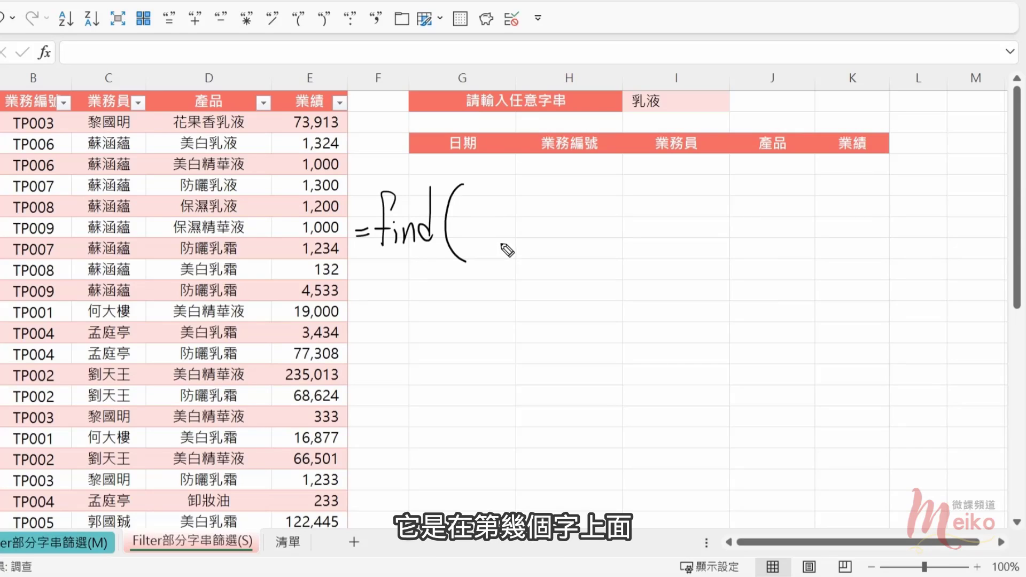
mouse_move(466, 246)
left_mouse_down()
mouse_move(592, 245)
mouse_move(598, 260)
mouse_move(636, 244)
mouse_move(914, 234)
left_mouse_up()
mouse_move(909, 160)
left_mouse_down()
mouse_move(933, 216)
mouse_move(914, 248)
left_mouse_up()
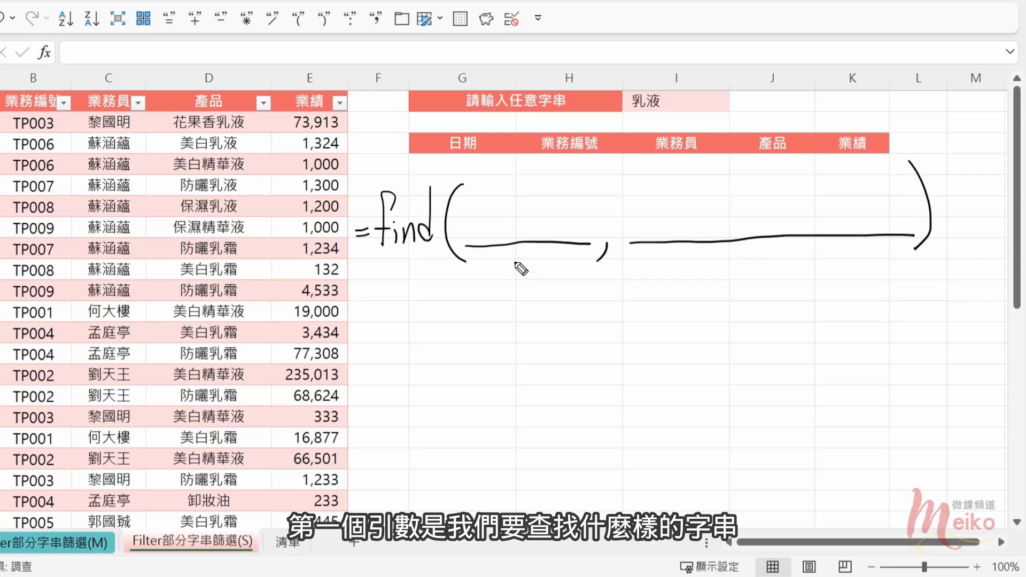
Label the first FIND argument as 查找的字串.
mouse_move(498, 266)
left_mouse_down()
mouse_move(504, 258)
mouse_move(501, 268)
left_mouse_up()
mouse_move(494, 260)
left_mouse_down()
mouse_move(511, 257)
mouse_move(516, 289)
mouse_move(521, 280)
mouse_move(512, 304)
mouse_move(523, 313)
left_mouse_up()
left_click_drag(525, 273, 526, 281)
mouse_move(499, 320)
left_mouse_down()
mouse_move(526, 350)
mouse_move(521, 396)
mouse_move(543, 437)
left_mouse_up()
left_click_drag(521, 398, 533, 460)
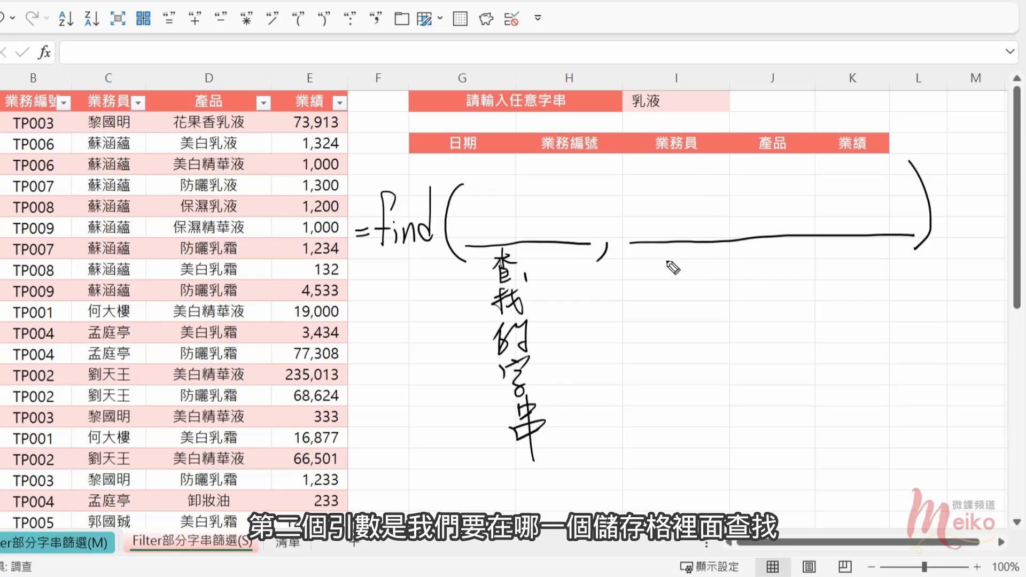
Label the second argument as 在哪一格內查找 and underline =find.
mouse_move(666, 251)
left_mouse_down()
mouse_move(692, 289)
mouse_move(676, 329)
mouse_move(711, 326)
mouse_move(700, 337)
left_mouse_up()
mouse_move(680, 353)
left_mouse_down()
mouse_move(695, 345)
mouse_move(690, 403)
mouse_move(721, 395)
mouse_move(692, 442)
left_mouse_up()
left_click_drag(694, 417, 725, 433)
mouse_move(769, 261)
left_mouse_down()
mouse_move(766, 282)
mouse_move(783, 283)
left_mouse_up()
left_click_drag(775, 289, 791, 321)
mouse_move(762, 331)
left_mouse_down()
mouse_move(791, 326)
mouse_move(772, 356)
left_mouse_up()
left_click_drag(786, 331, 807, 336)
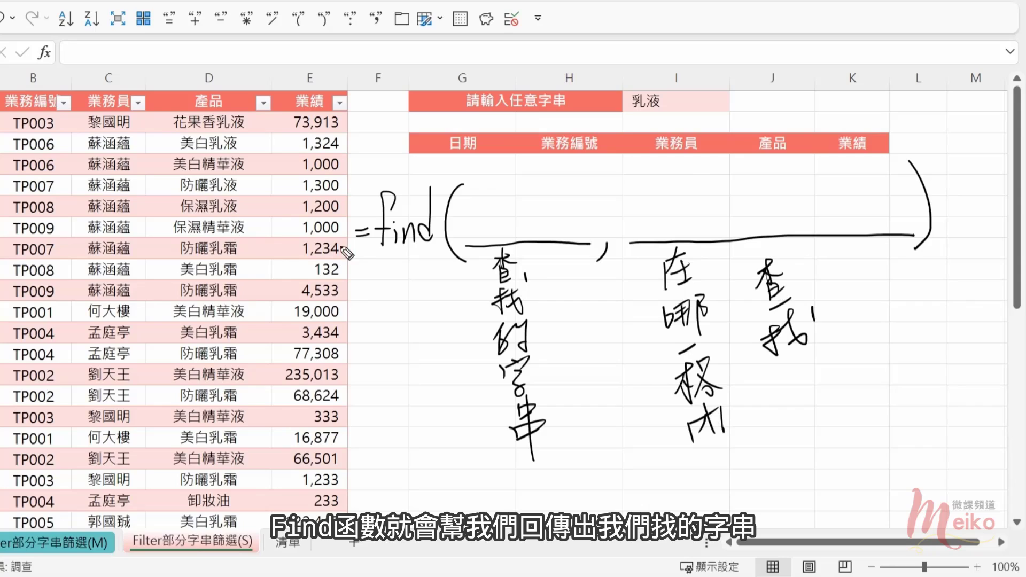
left_click_drag(370, 254, 435, 251)
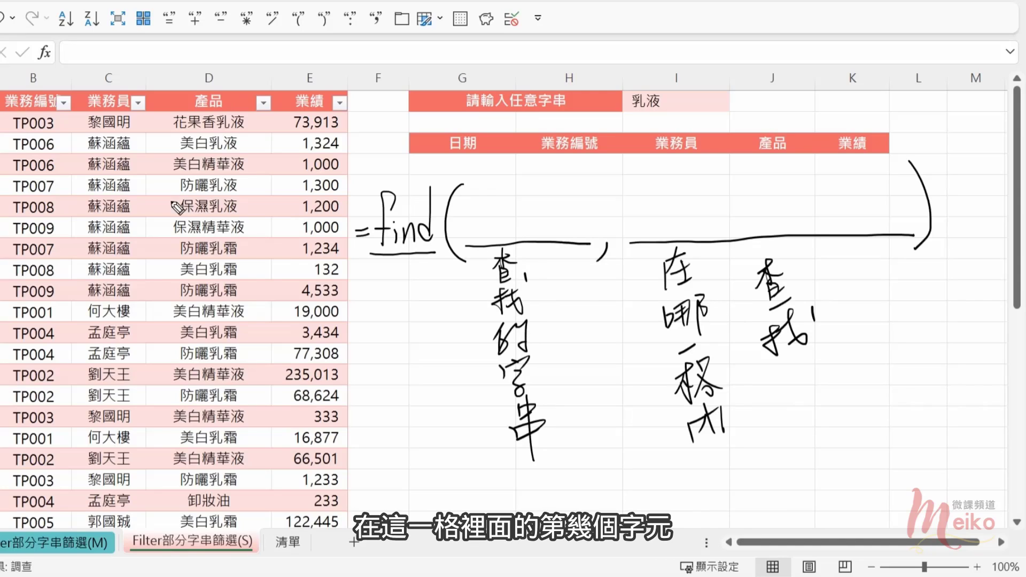
mouse_move(384, 267)
left_mouse_down()
mouse_move(384, 289)
mouse_move(408, 289)
mouse_move(382, 324)
left_mouse_up()
mouse_move(396, 293)
left_mouse_down()
mouse_move(411, 326)
mouse_move(479, 348)
mouse_move(463, 363)
left_mouse_up()
mouse_move(397, 369)
left_mouse_down()
mouse_move(422, 364)
mouse_move(427, 433)
mouse_move(417, 455)
mouse_move(436, 527)
left_mouse_up()
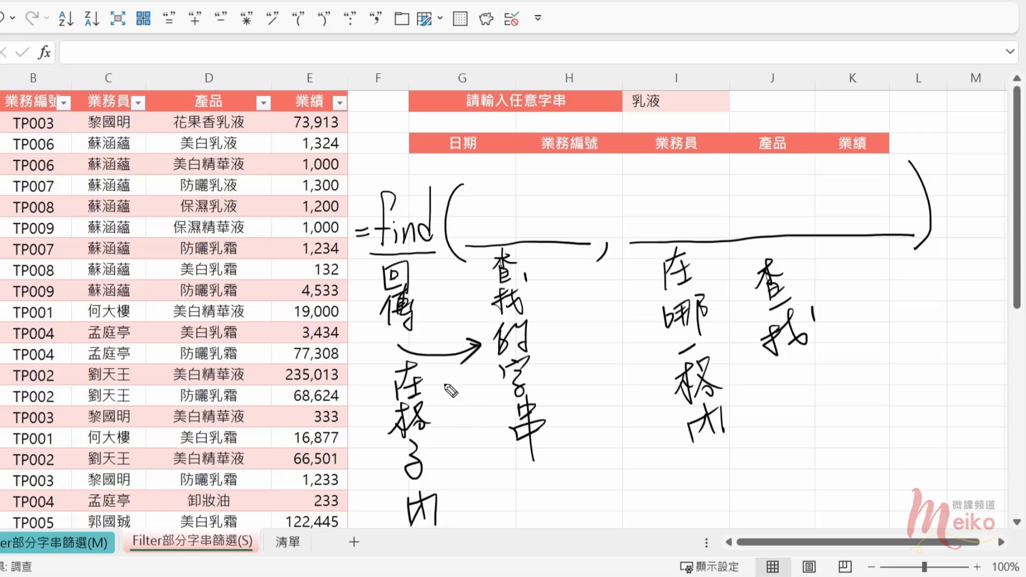
mouse_move(440, 374)
left_mouse_down()
mouse_move(472, 427)
mouse_move(464, 454)
mouse_move(497, 543)
left_mouse_up()
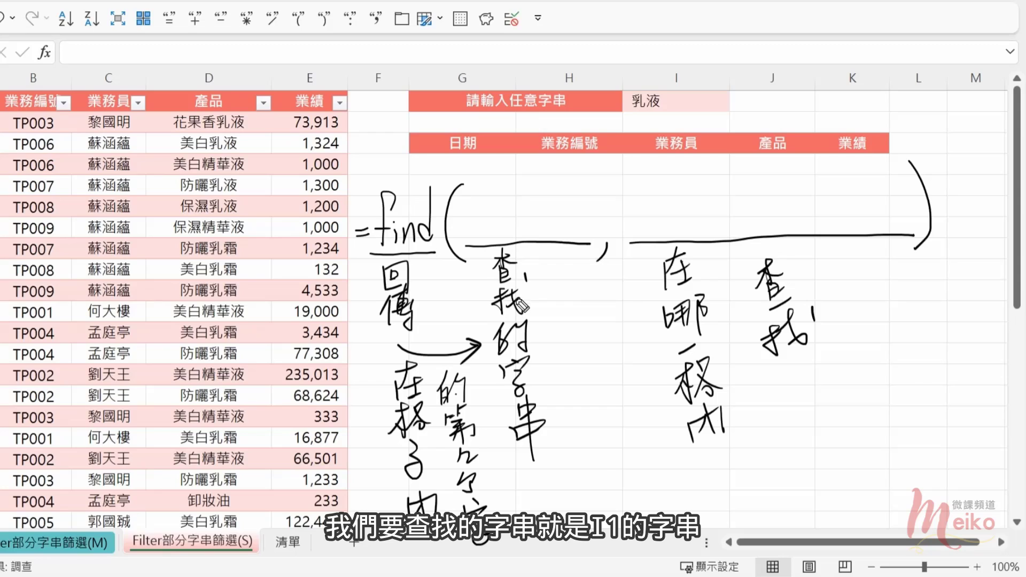
mouse_move(644, 123)
left_mouse_down()
mouse_move(642, 79)
mouse_move(647, 131)
mouse_move(637, 122)
left_mouse_up()
left_click_drag(560, 179, 577, 194)
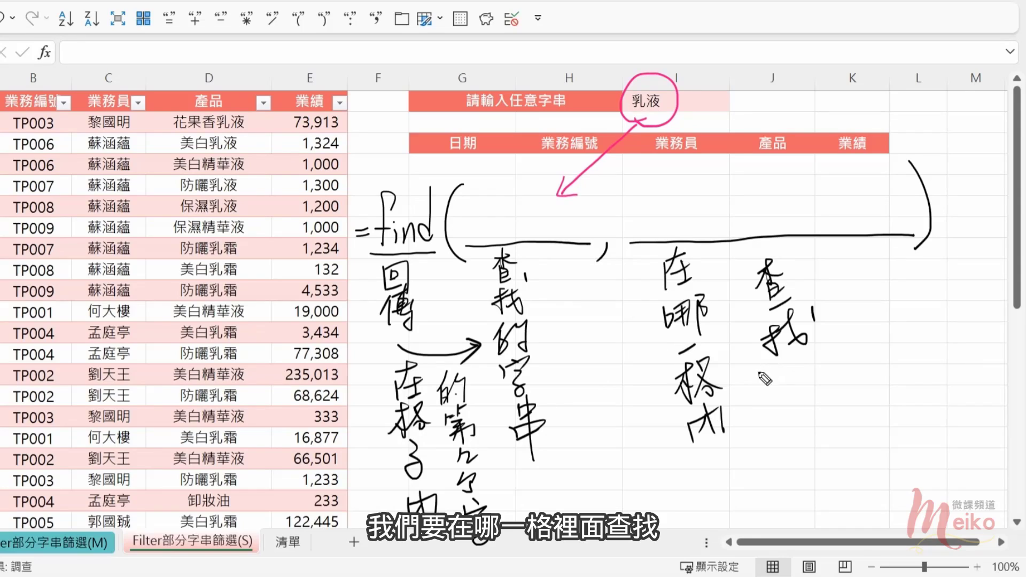
left_click_drag(149, 113, 262, 495)
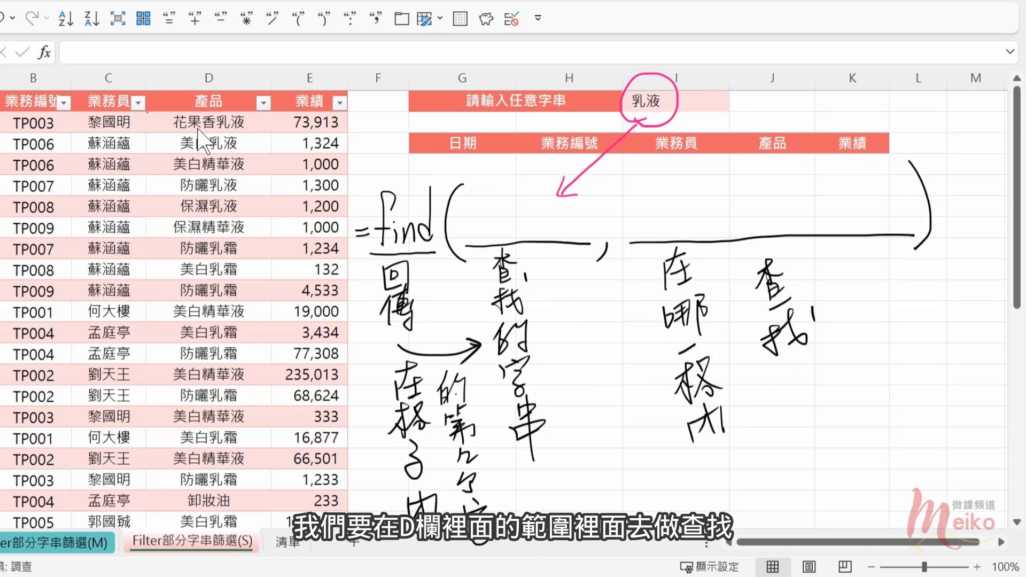
left_click_drag(148, 113, 262, 515)
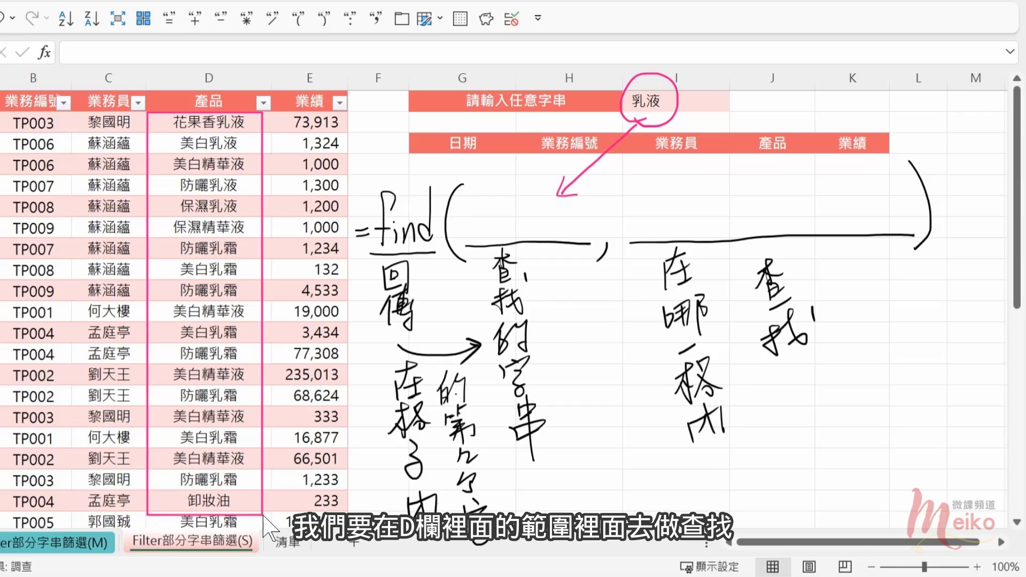
left_click_drag(249, 348, 721, 238)
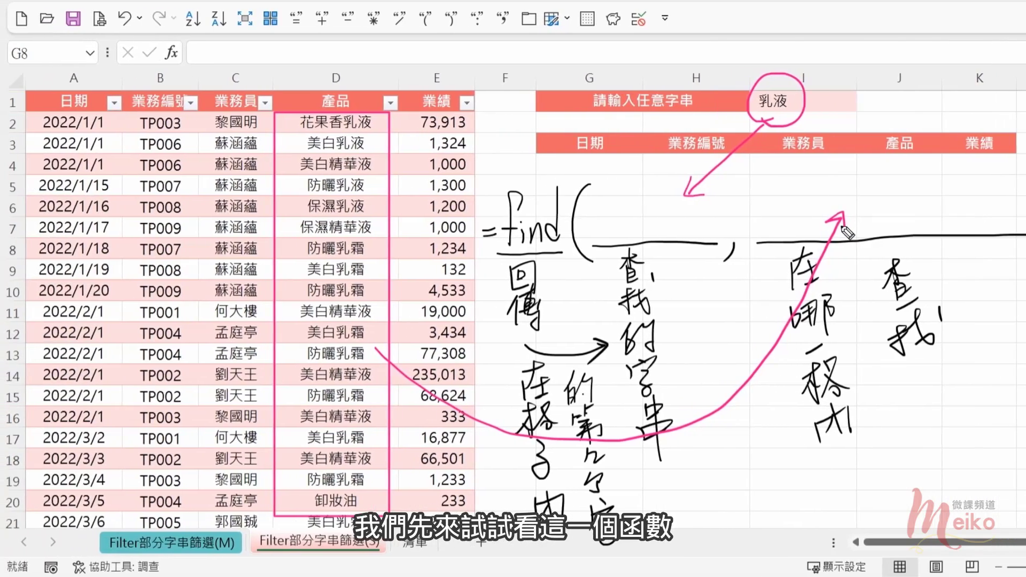
Insert two blank columns at F–G, shifting the keyword to K1, and type =Find in F2.
left_click_drag(481, 80, 542, 87)
right_click(545, 89)
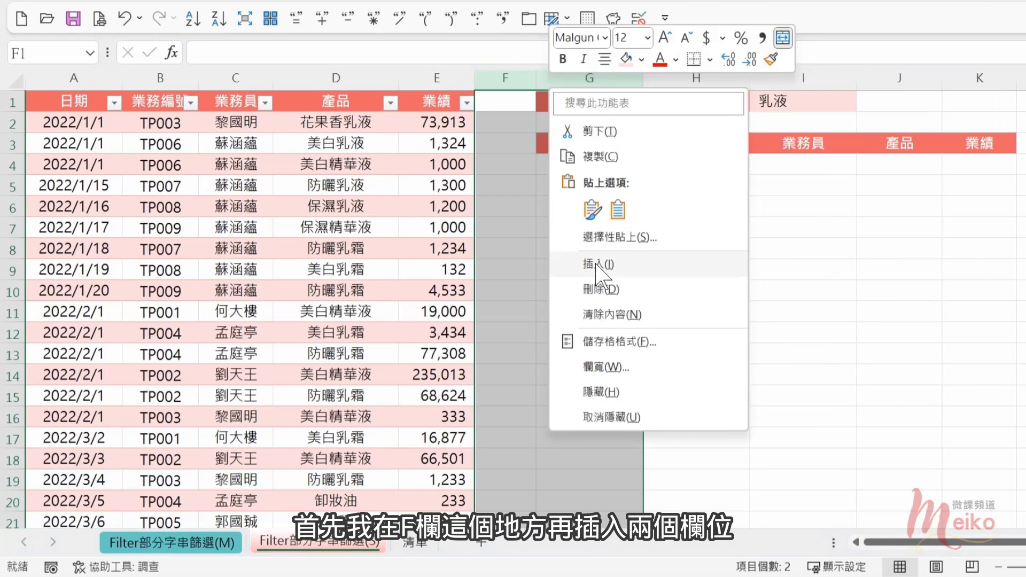
left_click(577, 259)
left_click(505, 127)
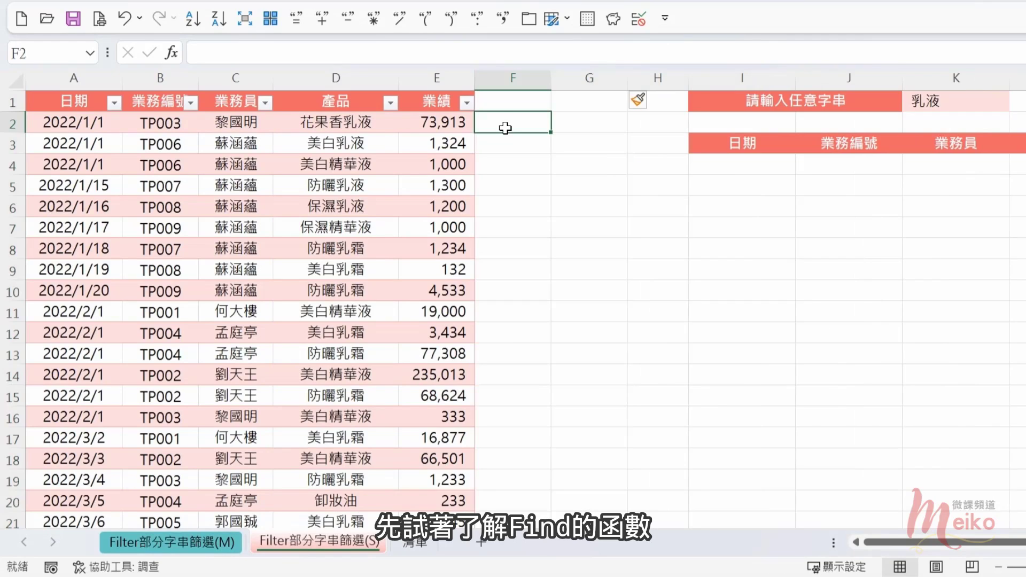
type("=Find")
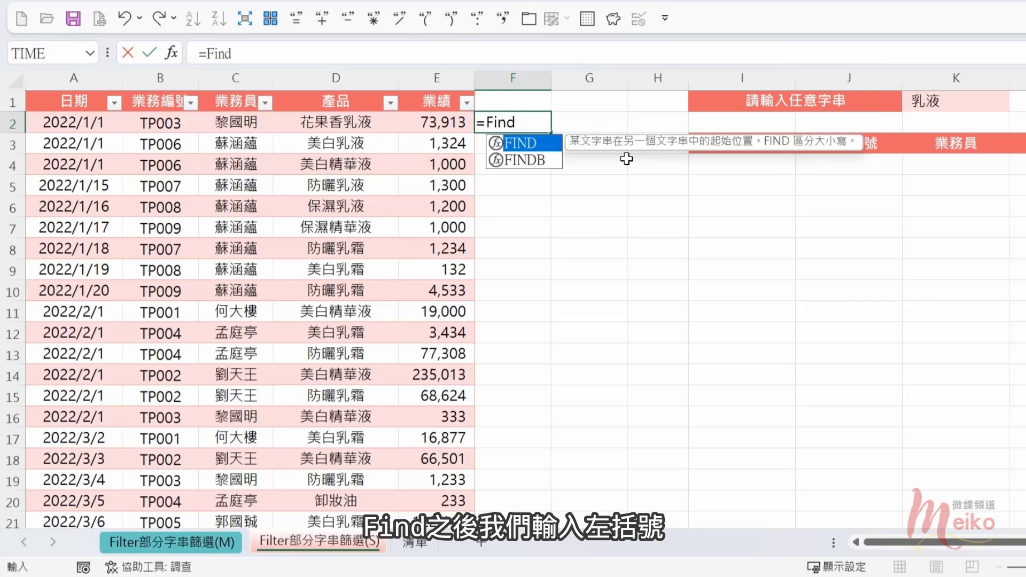
Complete F2 as =FIND($K$1,[產品]), with K1 locked and the whole 產品 column searched.
type("(")
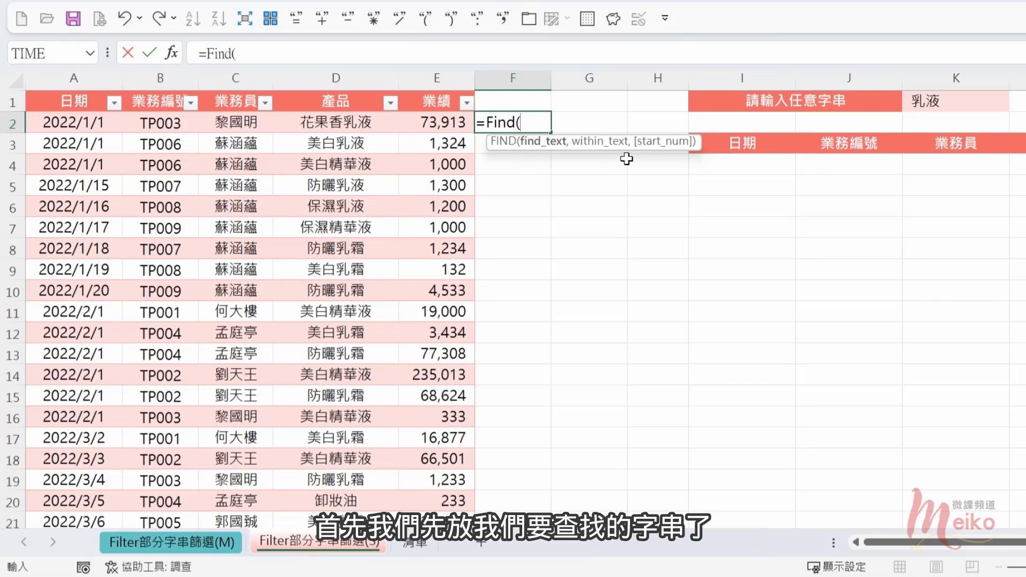
left_click(934, 100)
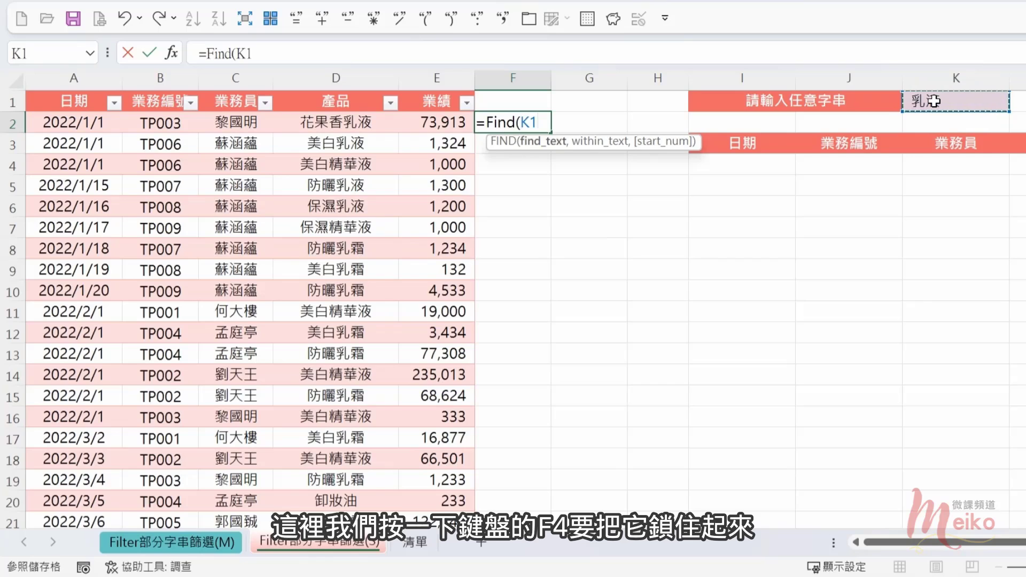
key("F4")
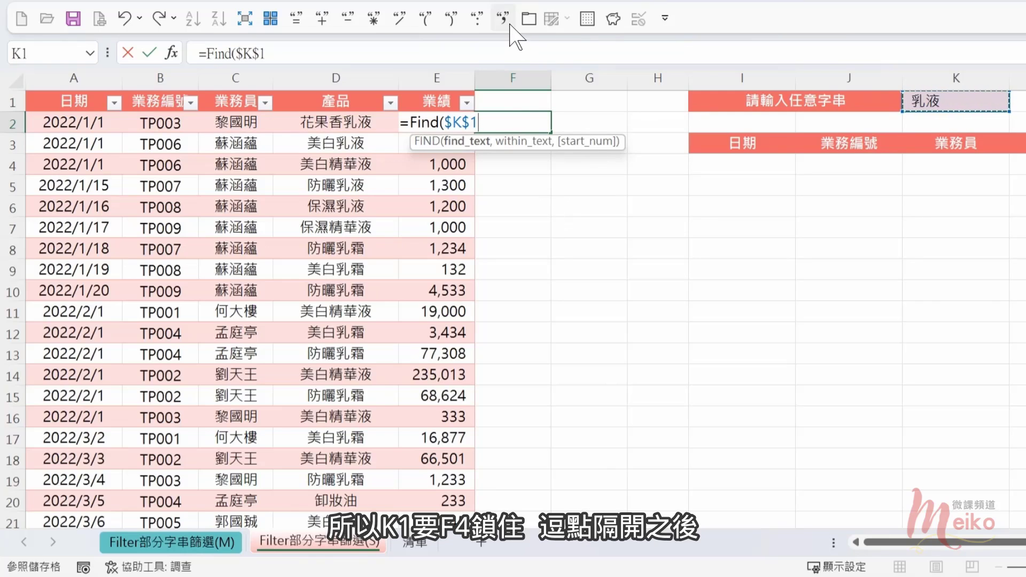
type(",")
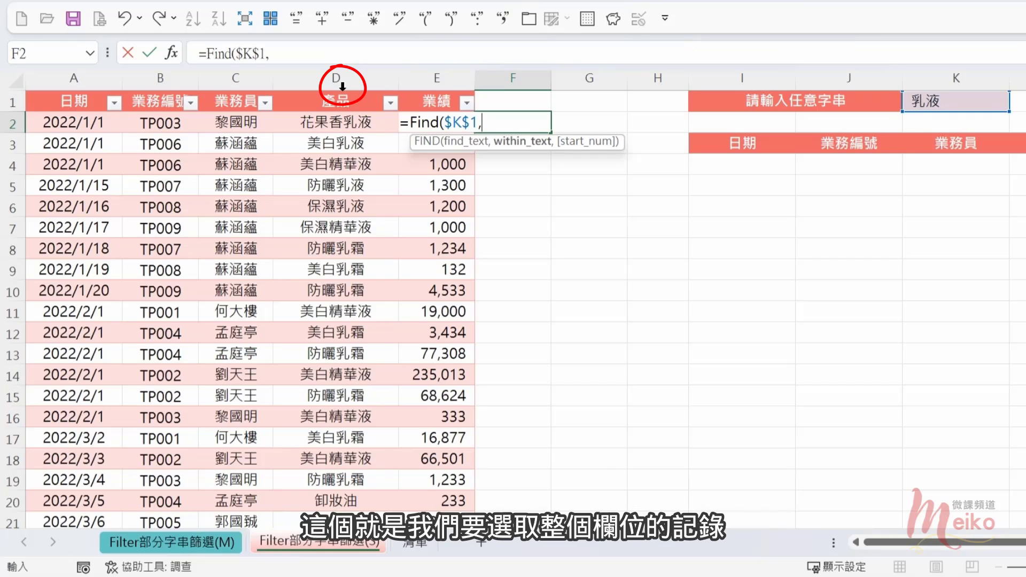
left_click(342, 86)
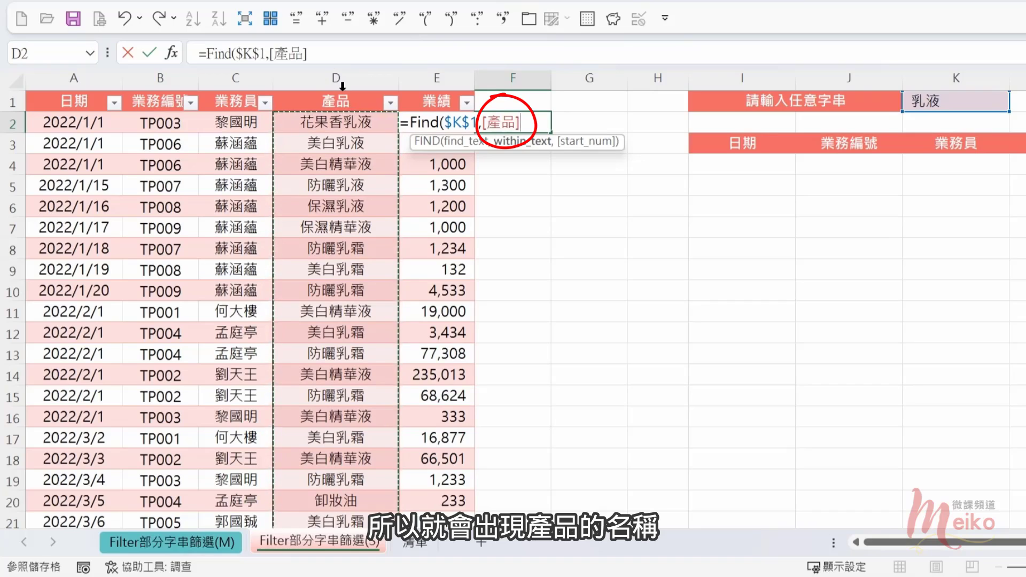
type(")")
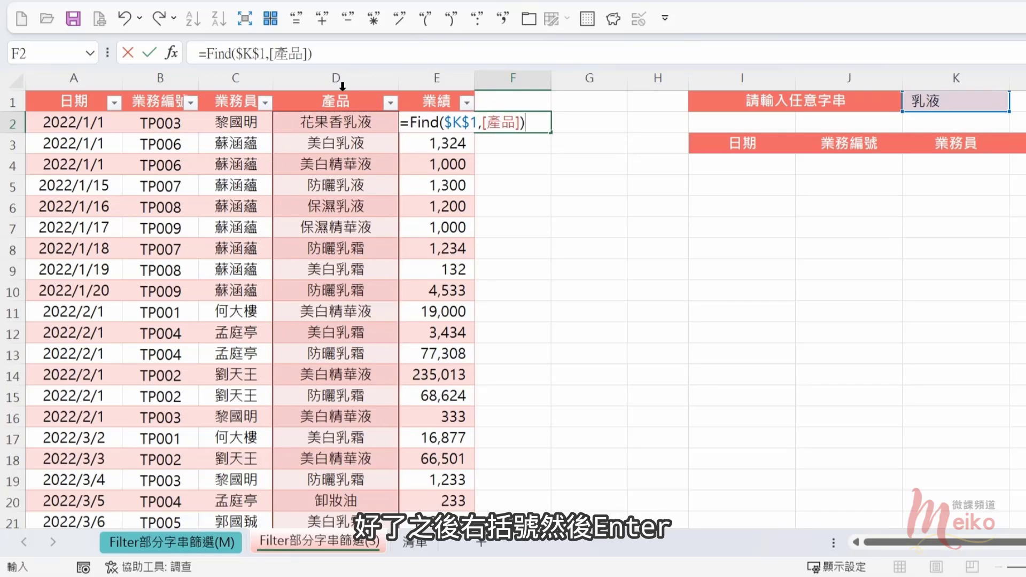
key("Return")
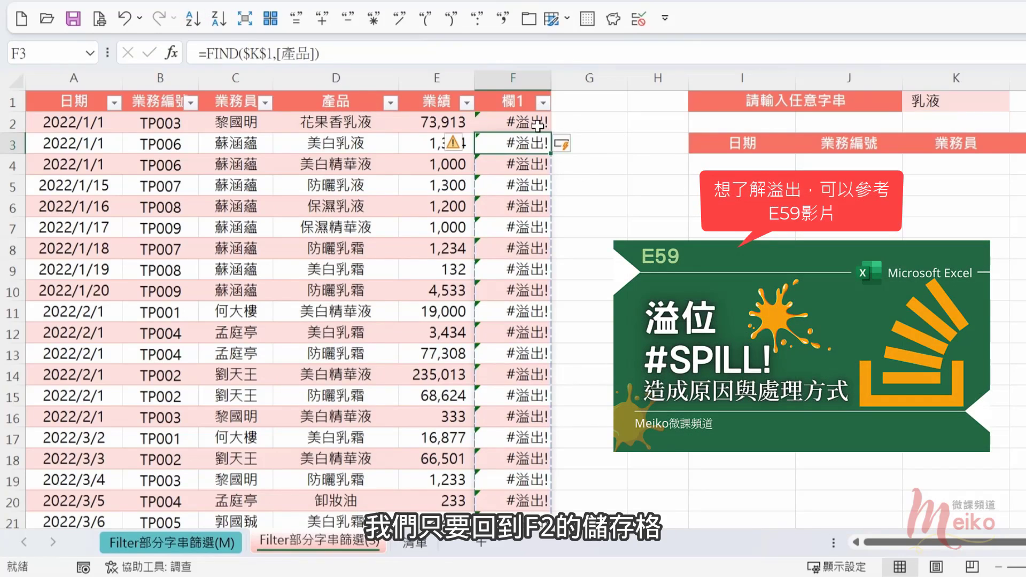
left_click(527, 124)
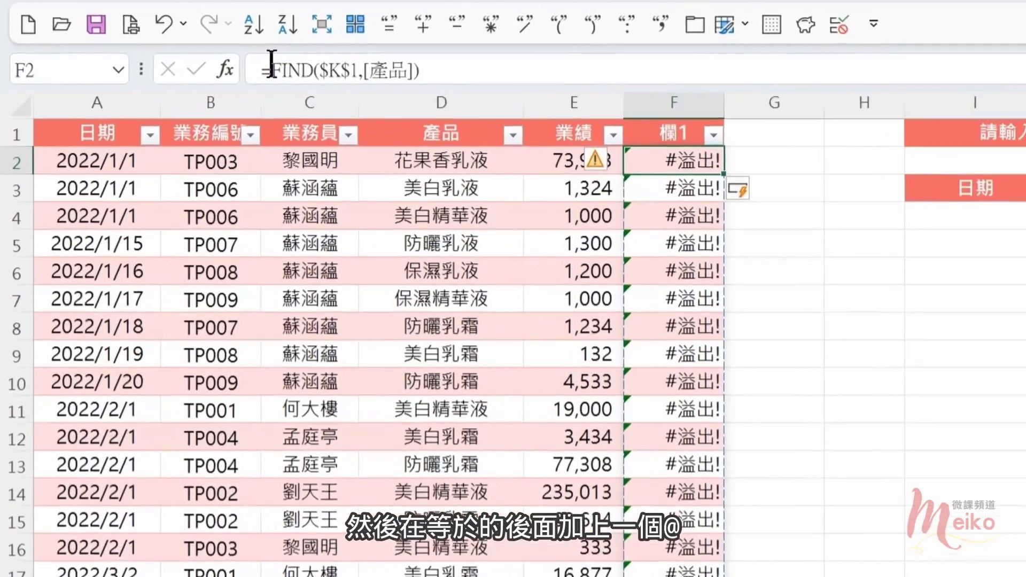
left_click(271, 69)
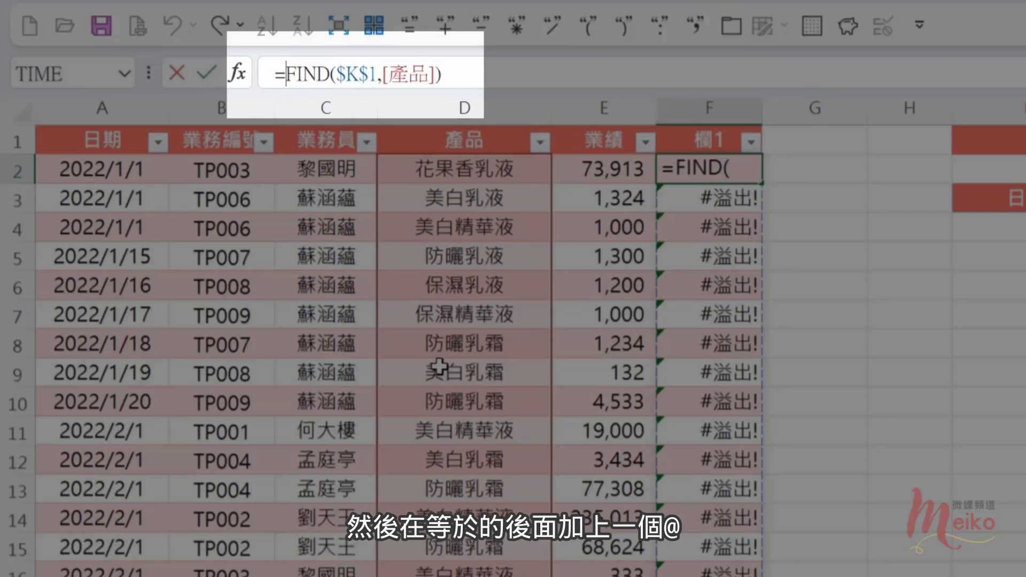
type("@")
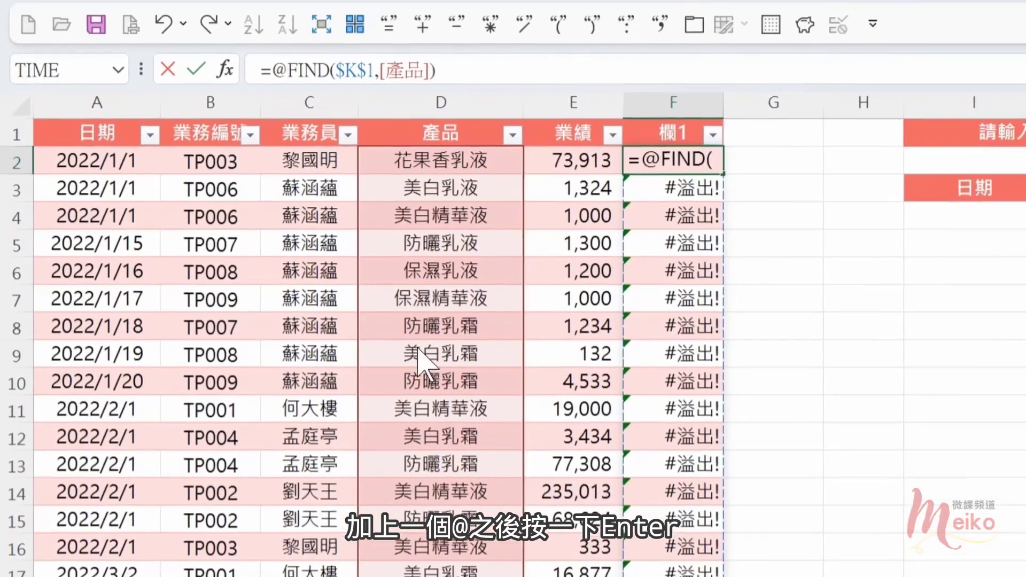
key("Return")
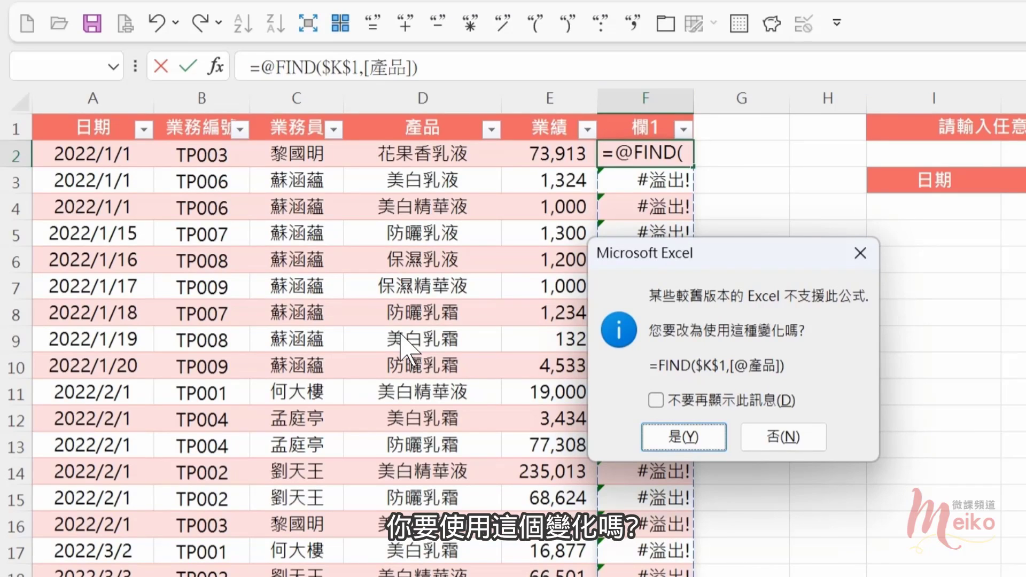
left_click(700, 433)
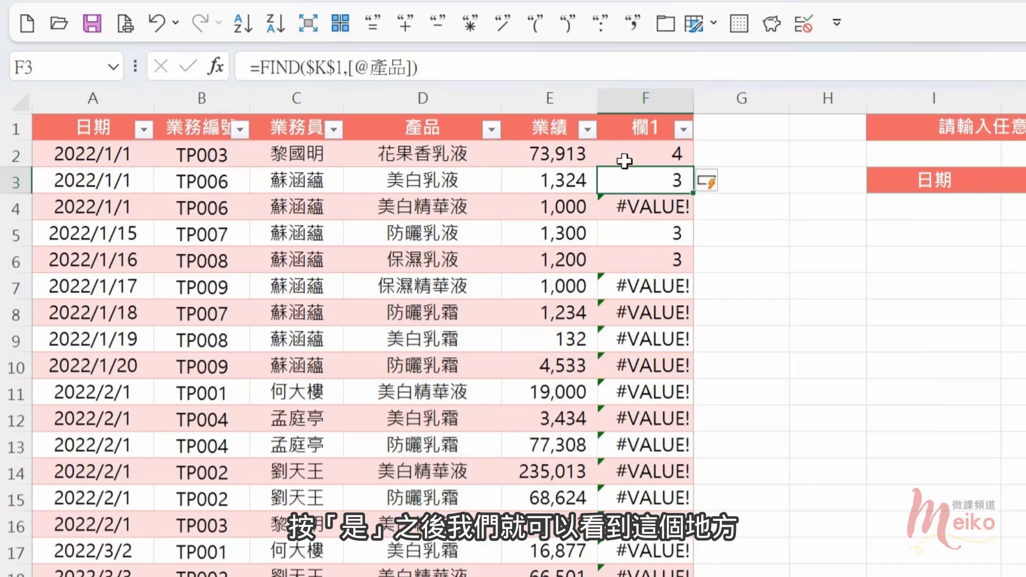
left_click(648, 155)
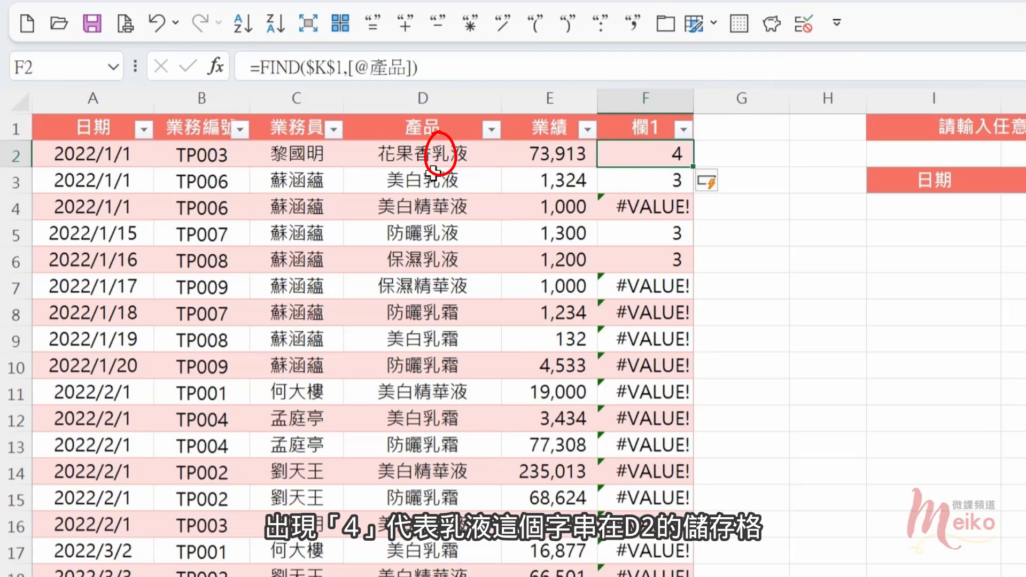
left_click(674, 182)
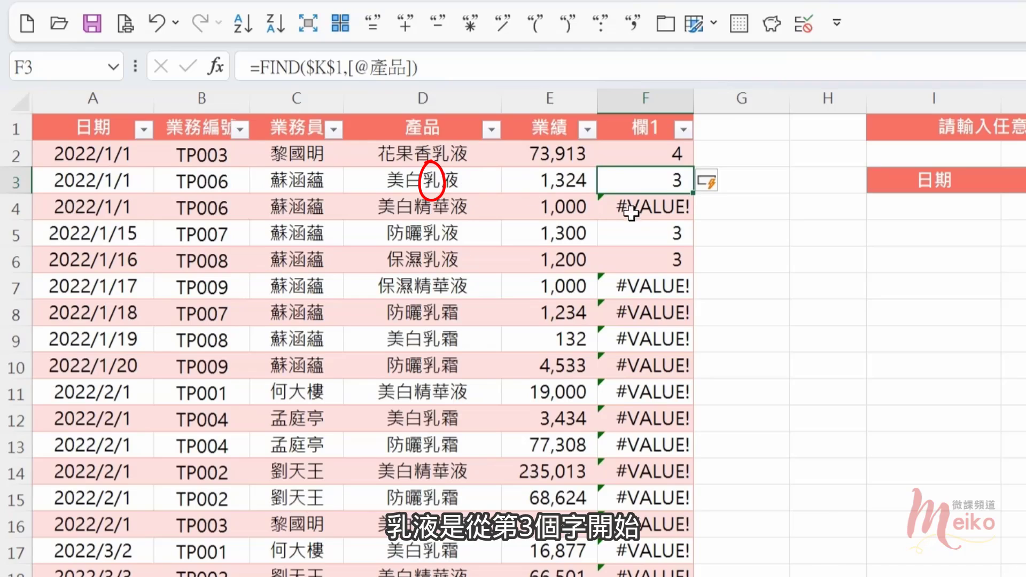
left_click(674, 214)
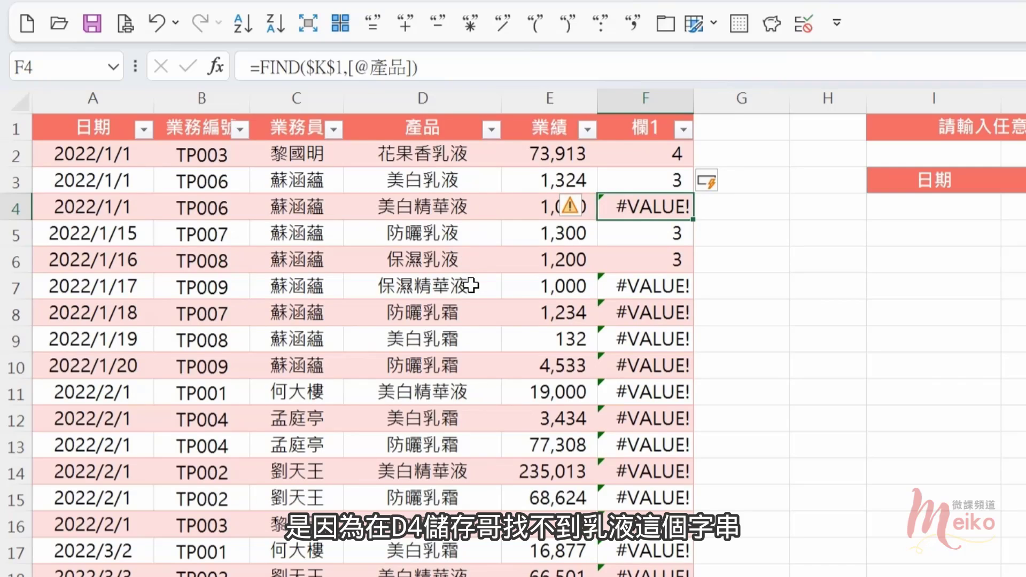
left_click(751, 155)
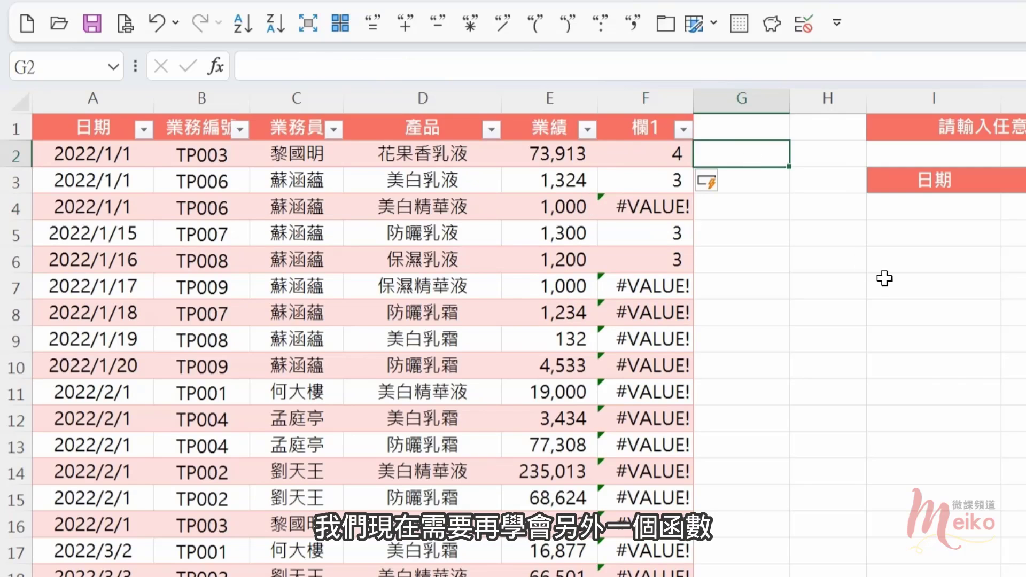
scroll(881, 279, "right", 3)
type("=")
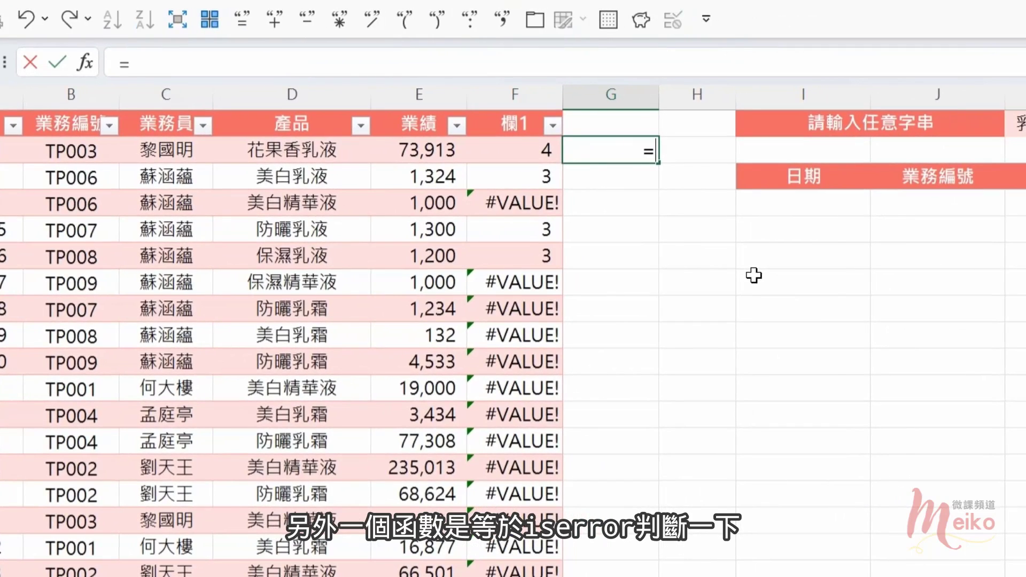
type("iserror")
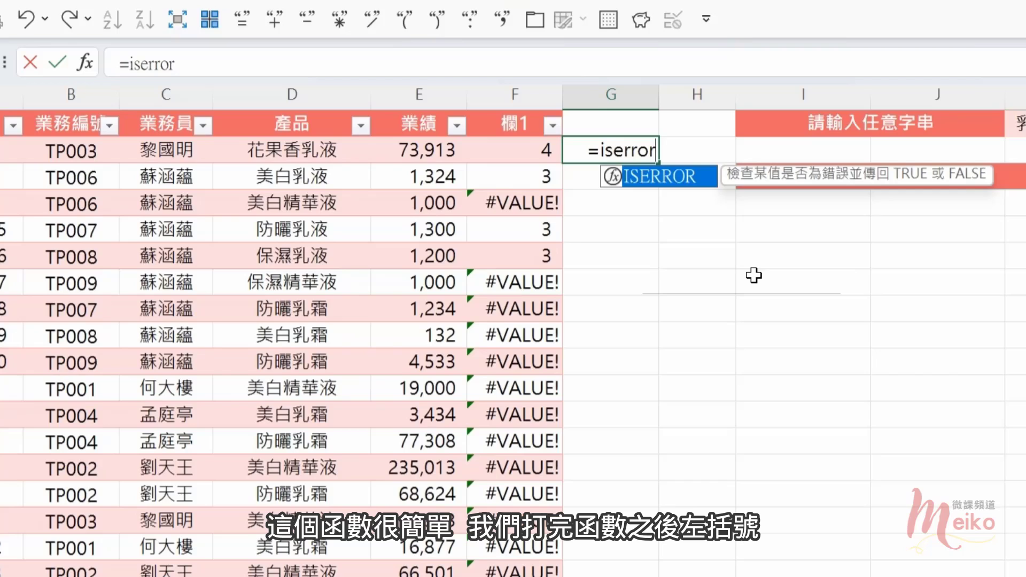
type("(")
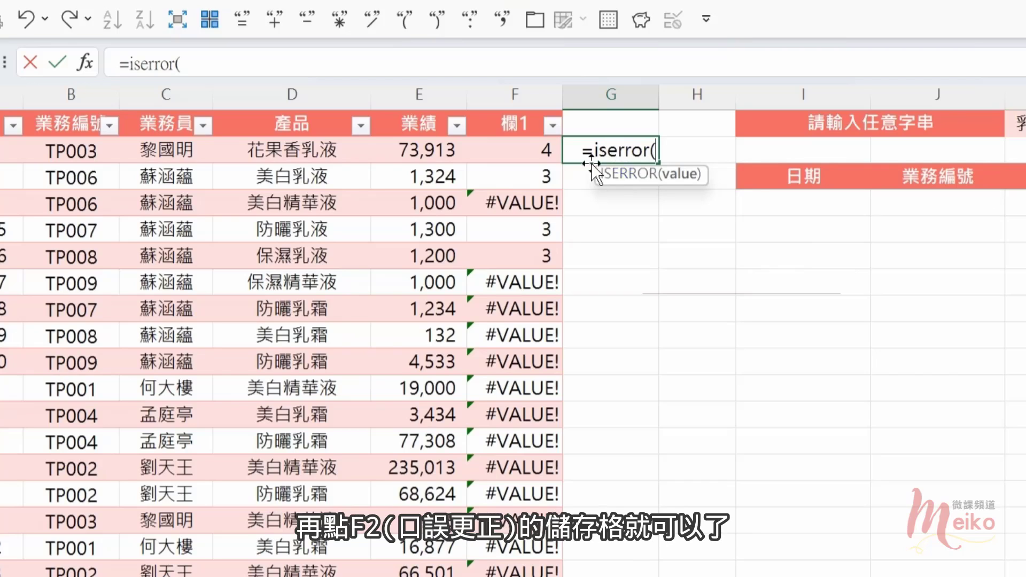
left_click(525, 149)
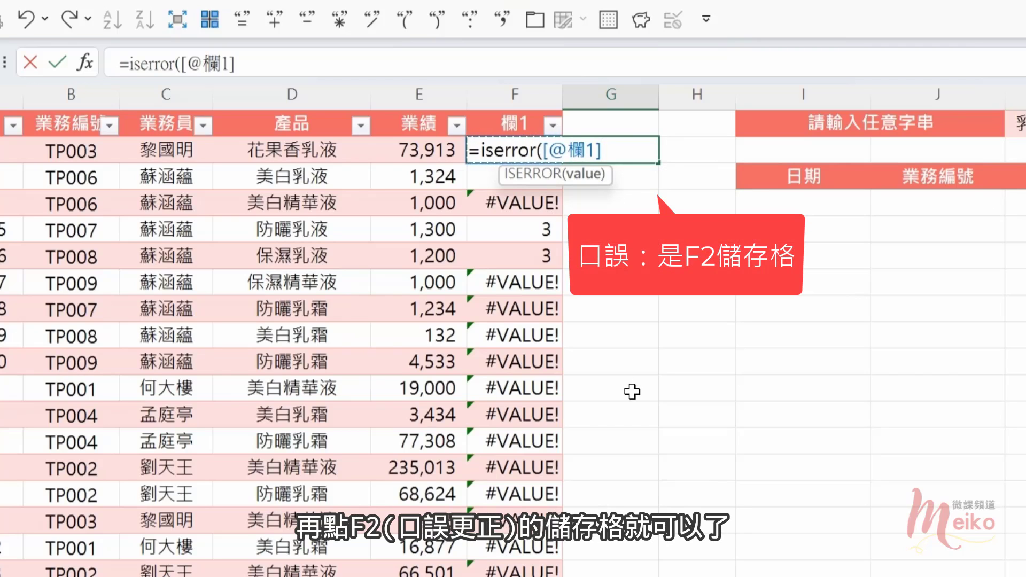
type(")")
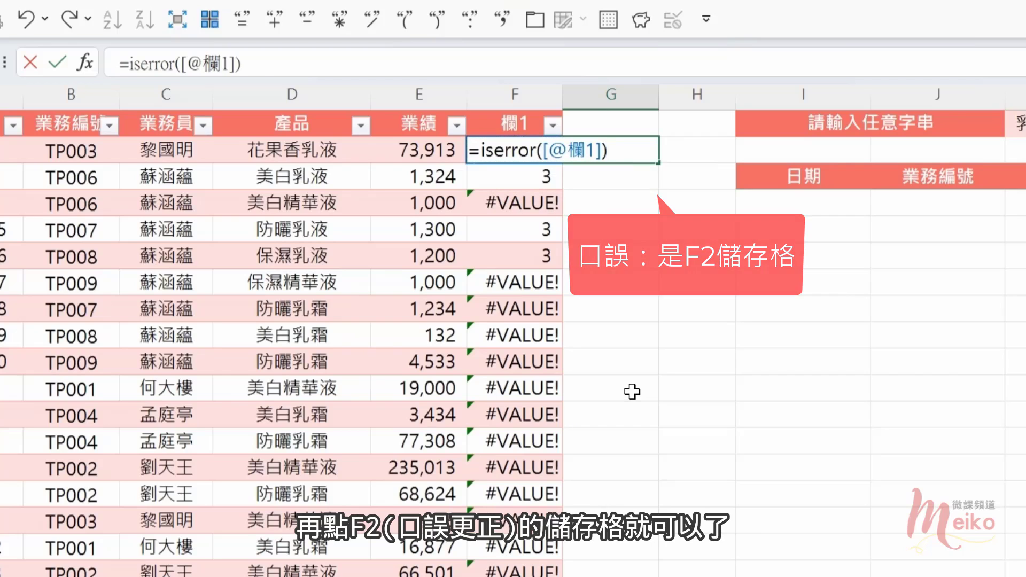
key("Return")
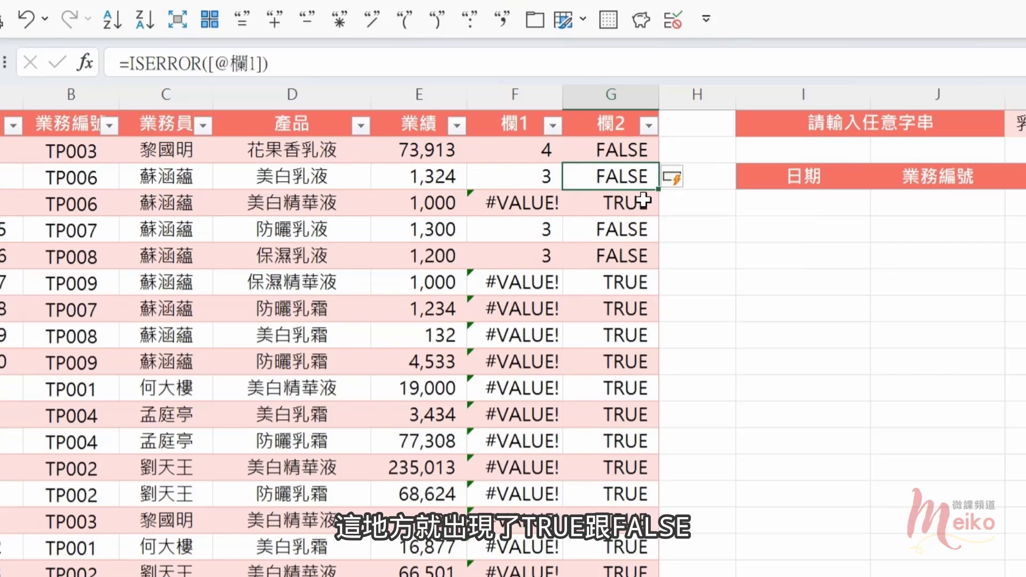
Compare the FALSE result in G2 with the TRUE result in G4.
left_click(641, 153)
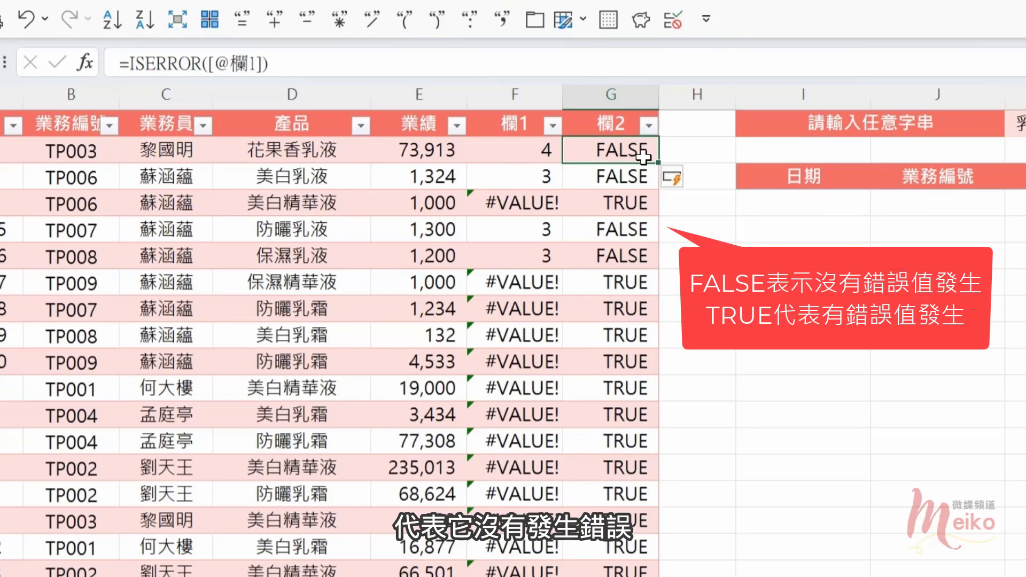
left_click(644, 203)
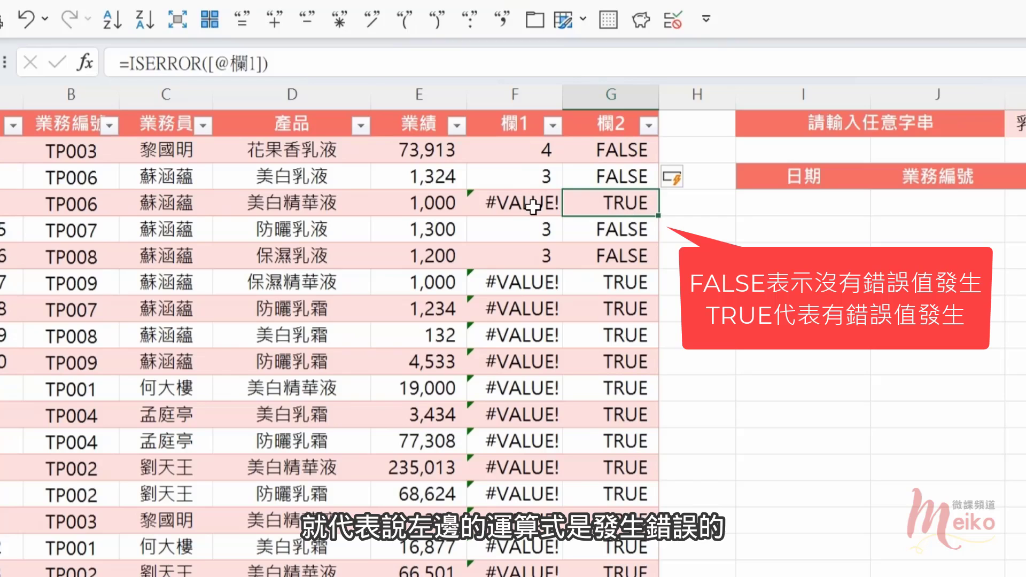
left_click(644, 155)
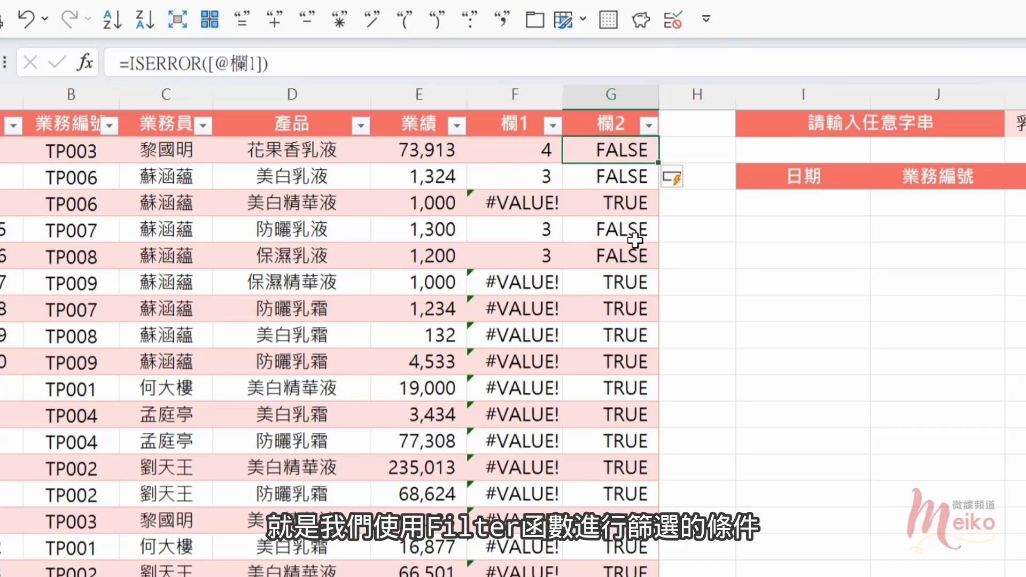
Insert a blank column at H and select its first cell.
left_click(681, 93)
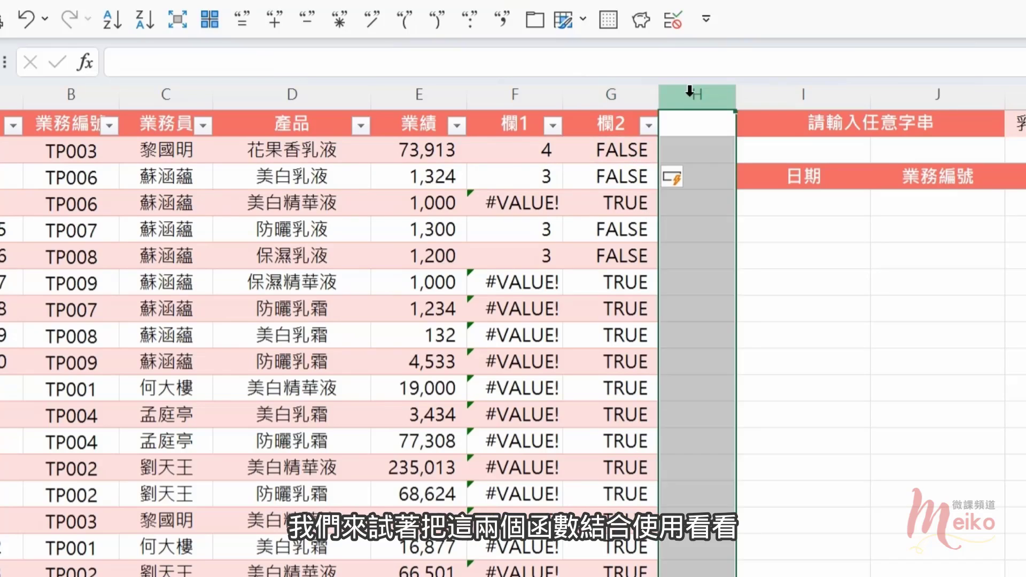
right_click(694, 94)
left_click(754, 319)
left_click(711, 149)
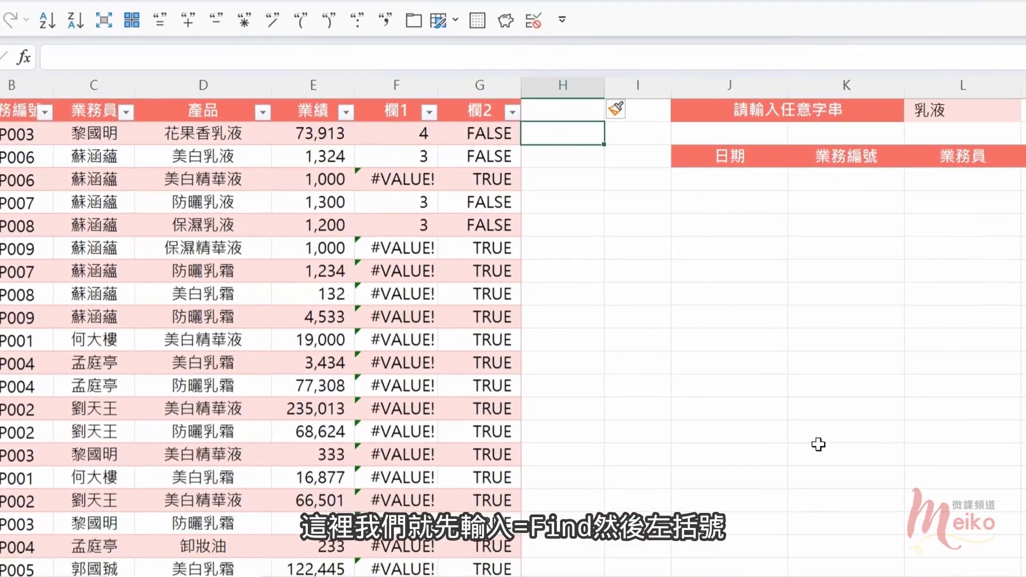
Enter =ISERROR(FIND($L$1,[產品])) in the new column, with L1 locked.
type("=fi")
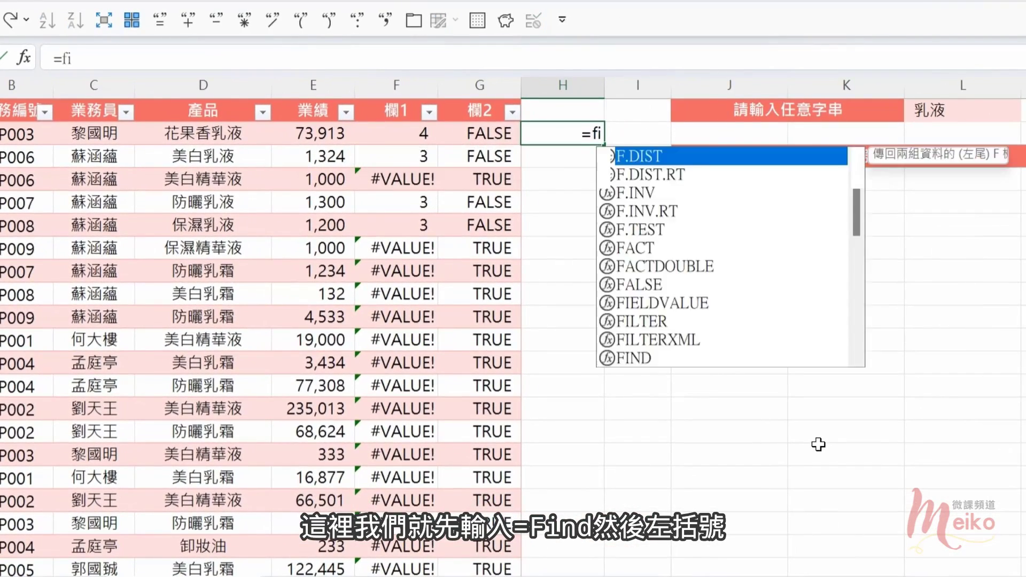
type("nd(")
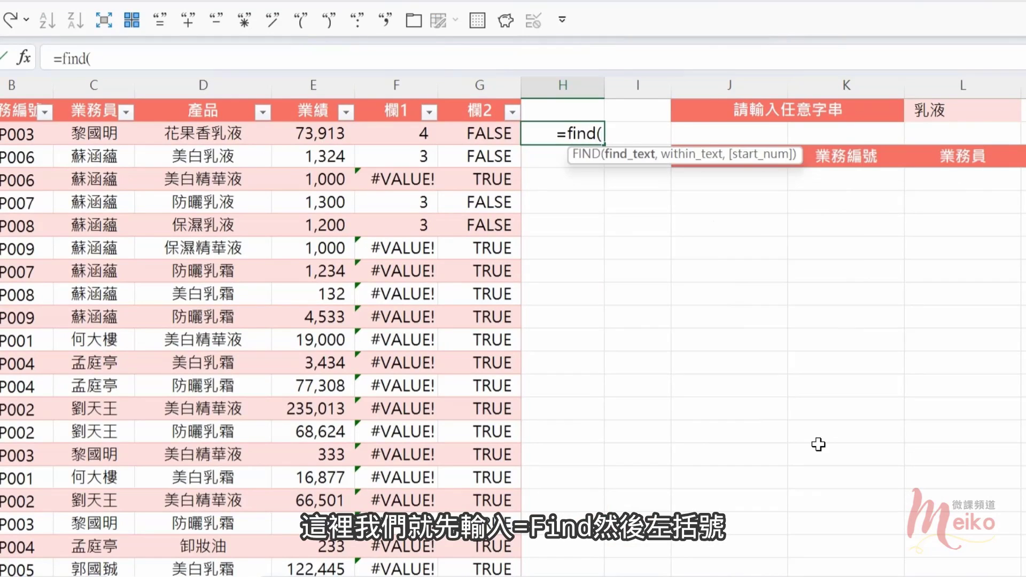
left_click(939, 110)
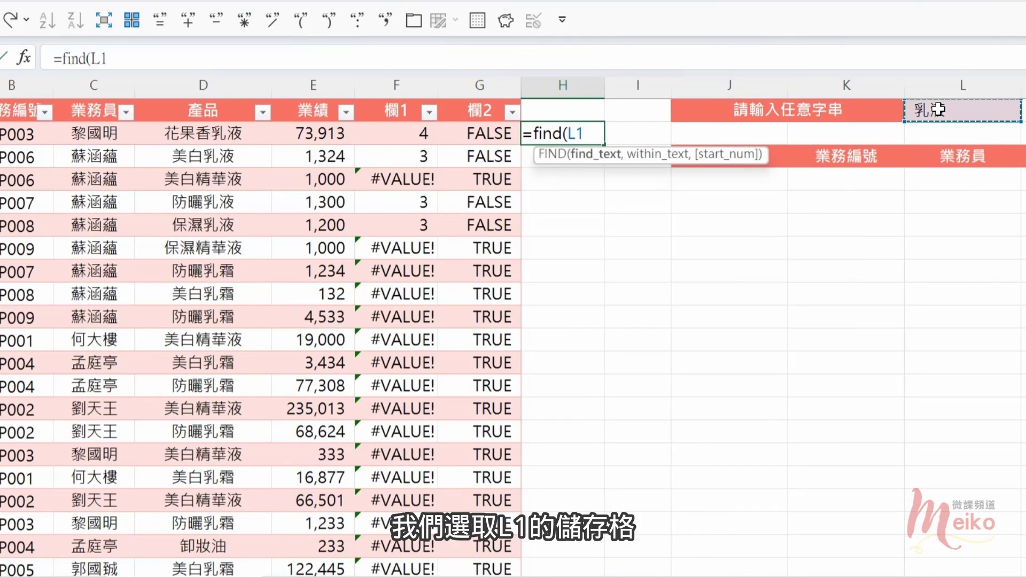
key("F4")
type("$L$1,")
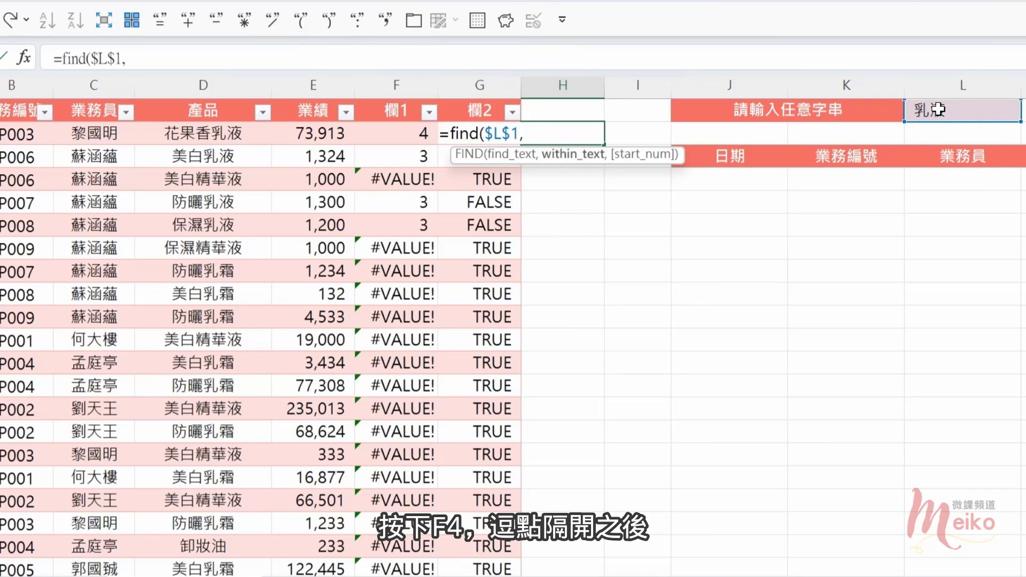
left_click(224, 99)
type(")")
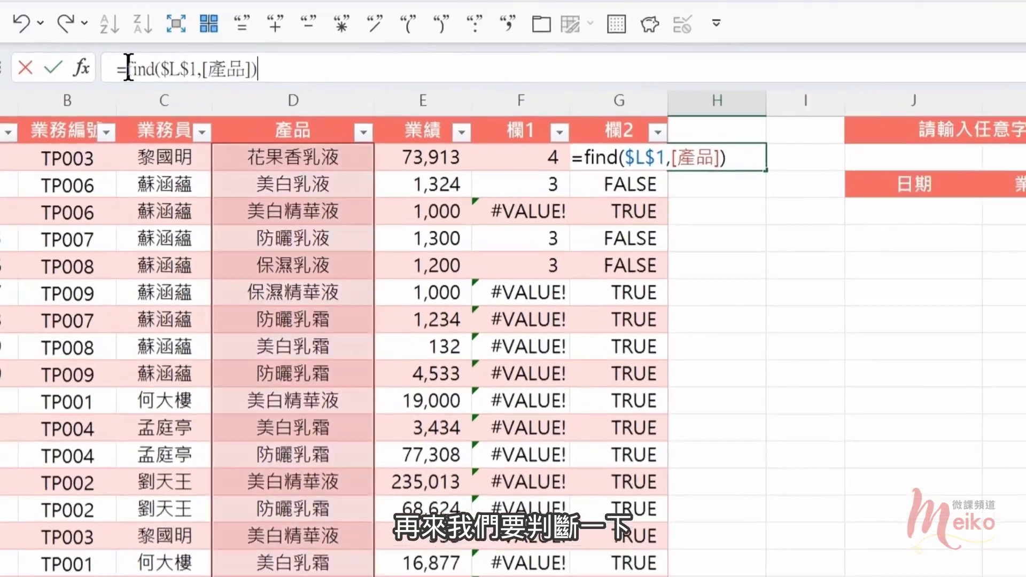
left_click(130, 68)
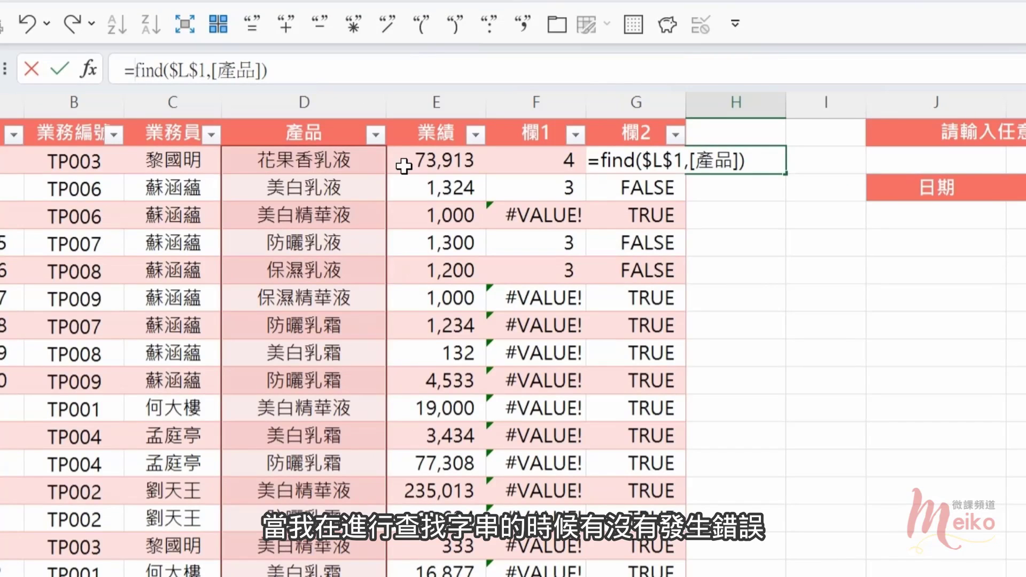
type("iser")
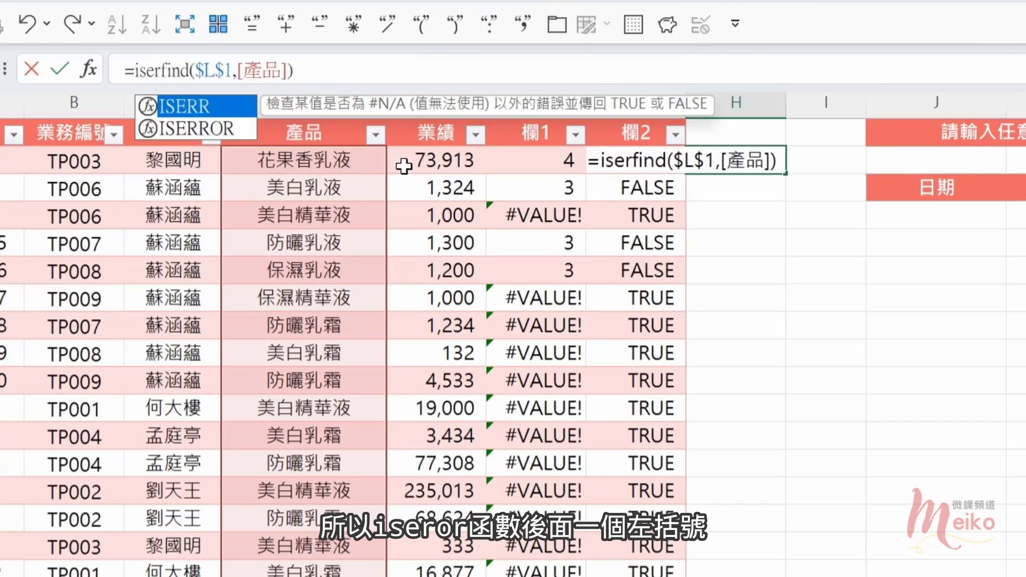
type("ror(")
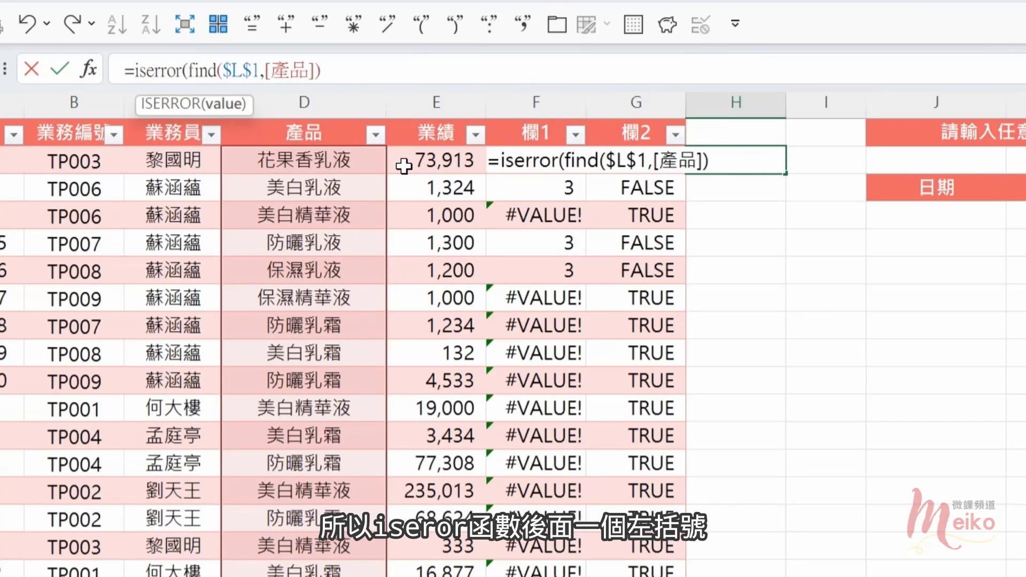
left_click(338, 68)
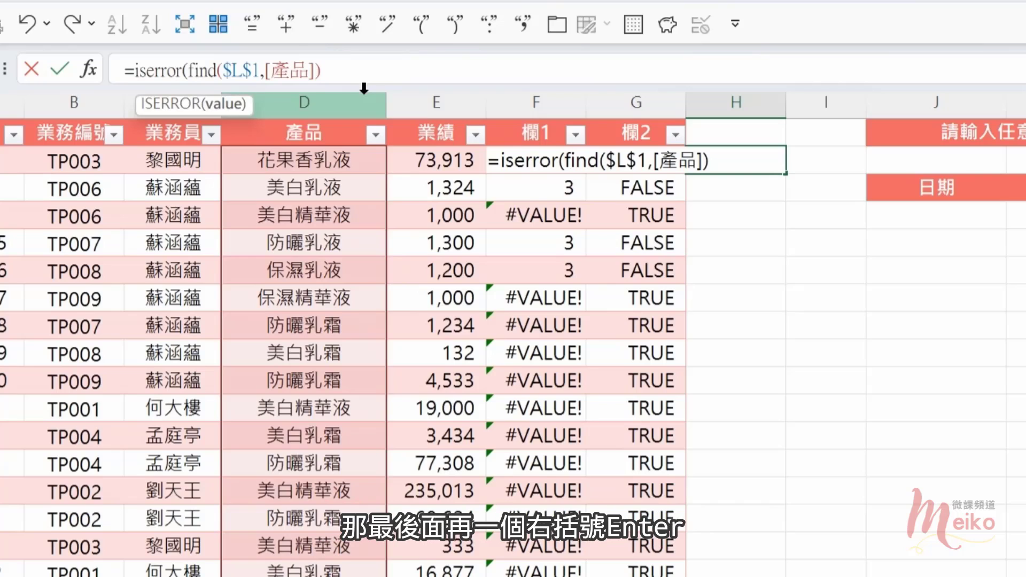
type(")")
key("Return")
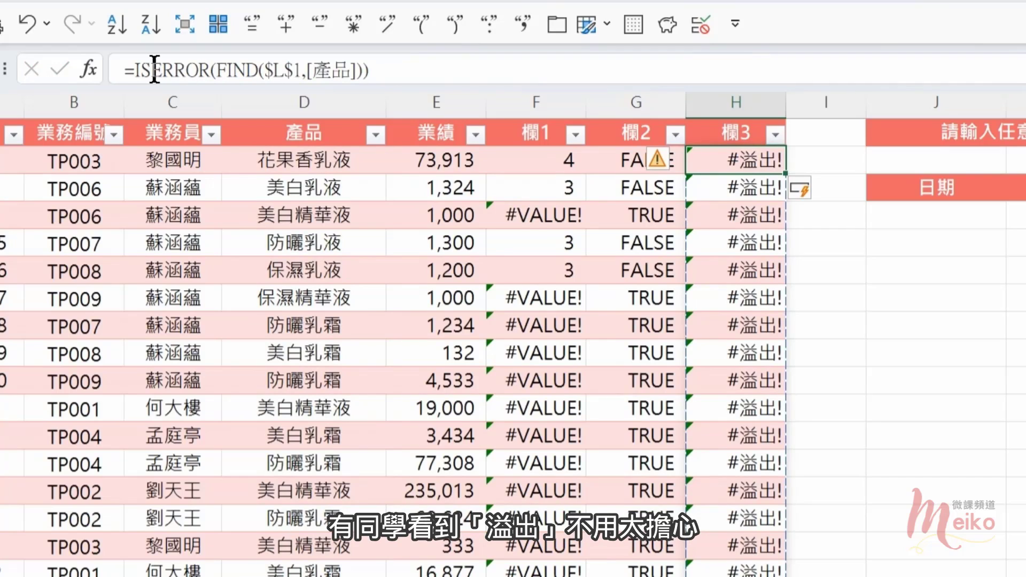
left_click(134, 70)
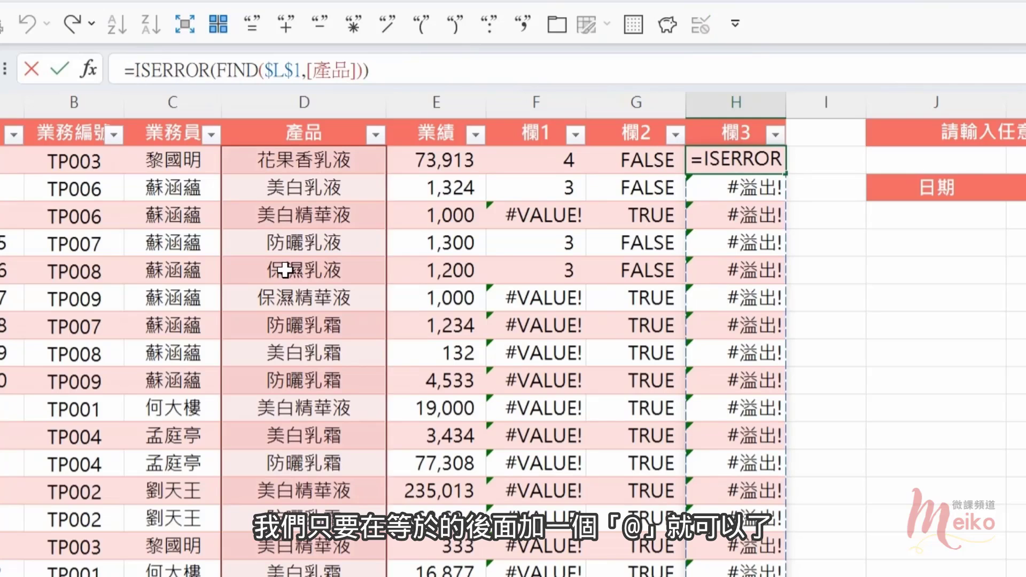
type("@")
key("Return")
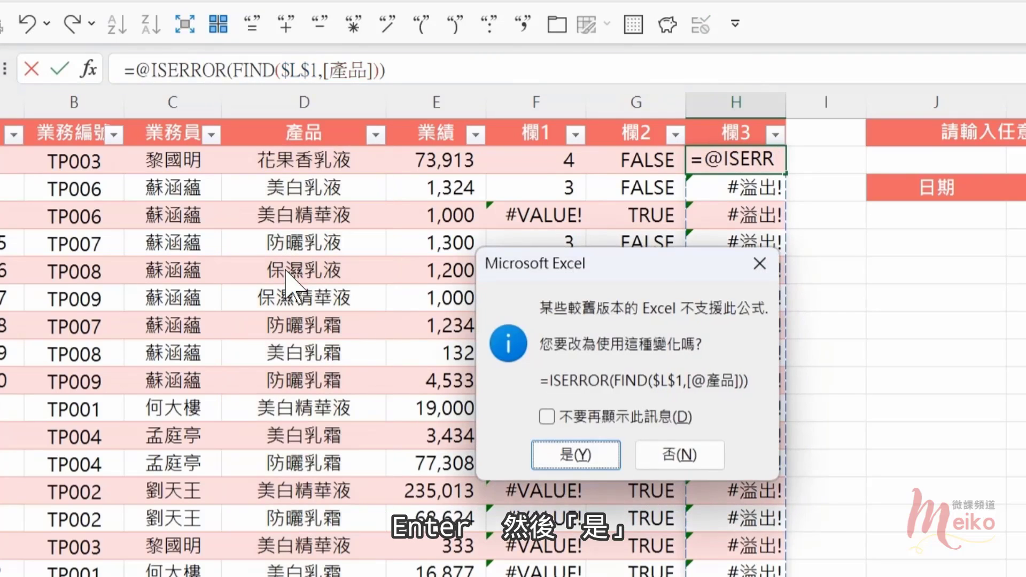
left_click(588, 457)
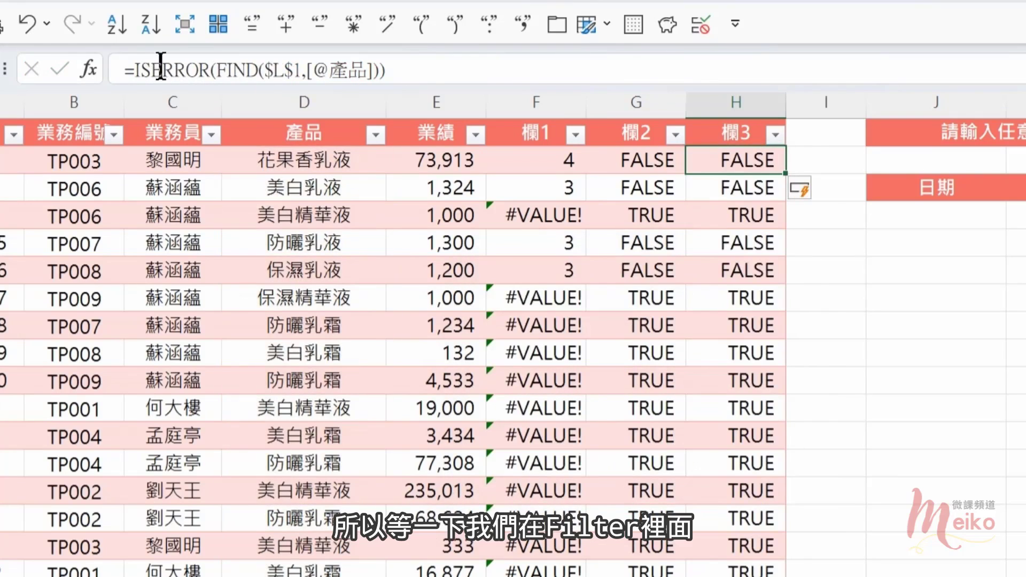
left_click_drag(134, 69, 497, 64)
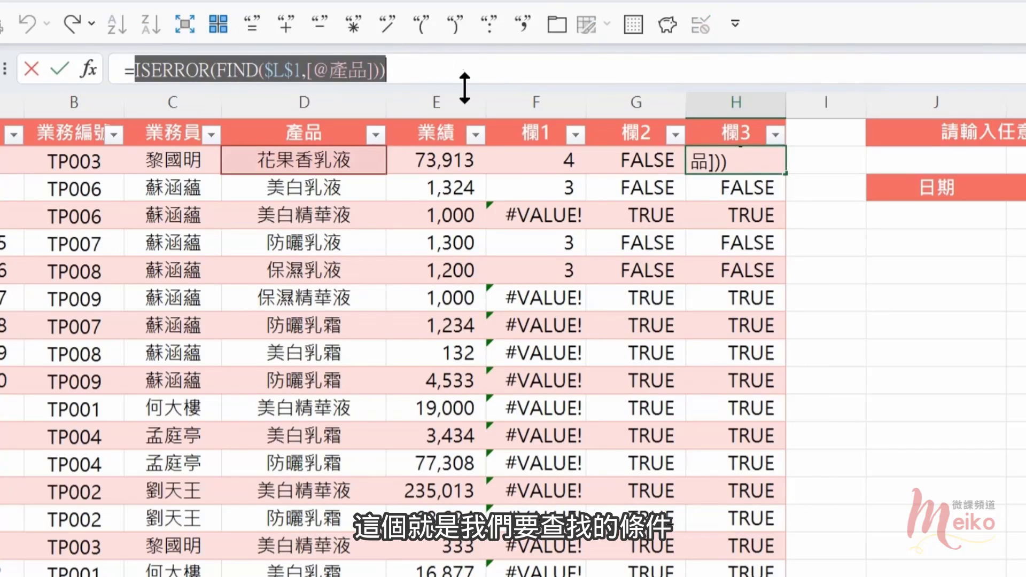
key("Escape")
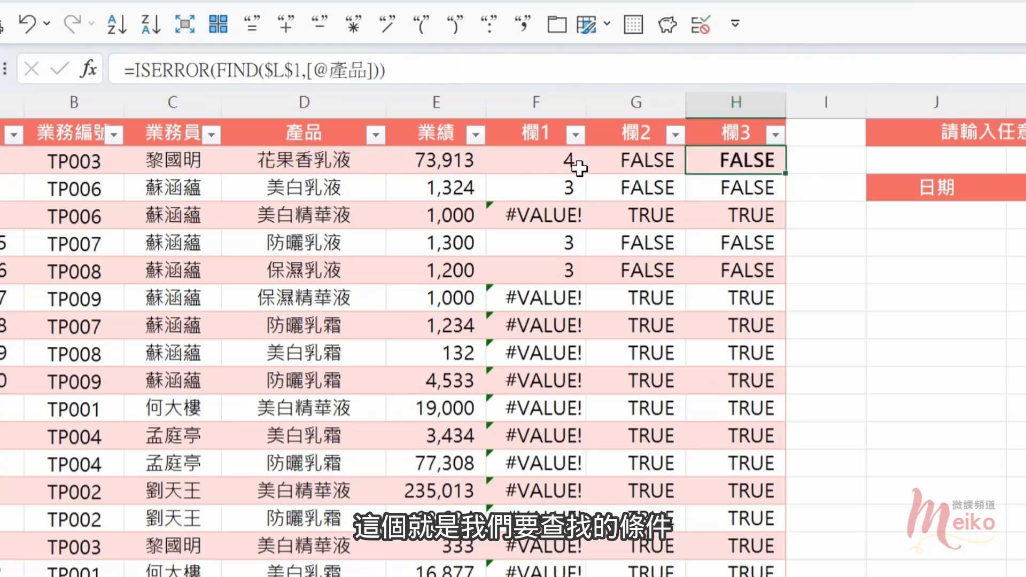
left_click_drag(536, 102, 737, 101)
Hide helper columns F–H and handwrite the outline =Filter( , , ) over the sheet.
right_click(714, 160)
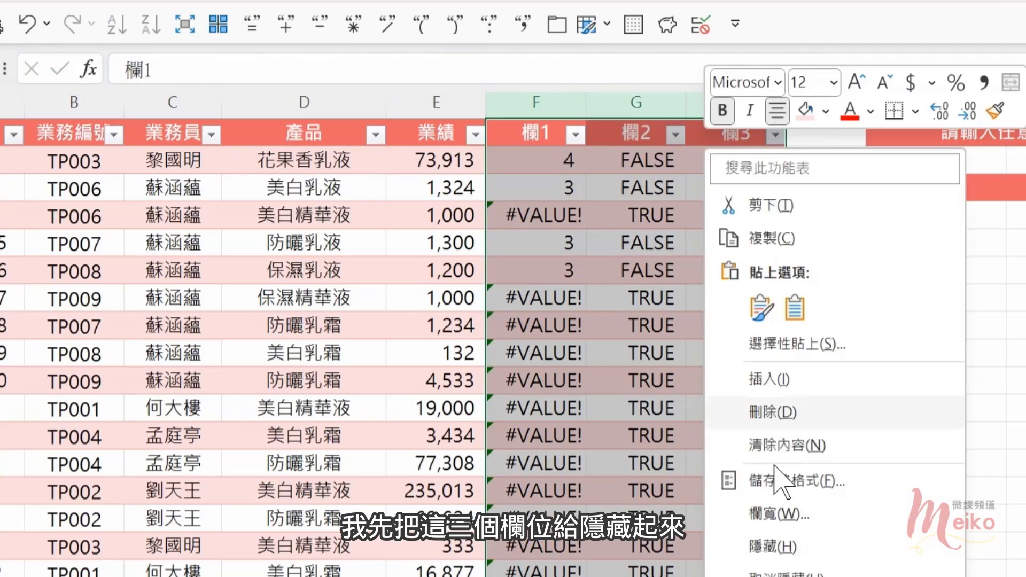
left_click(778, 546)
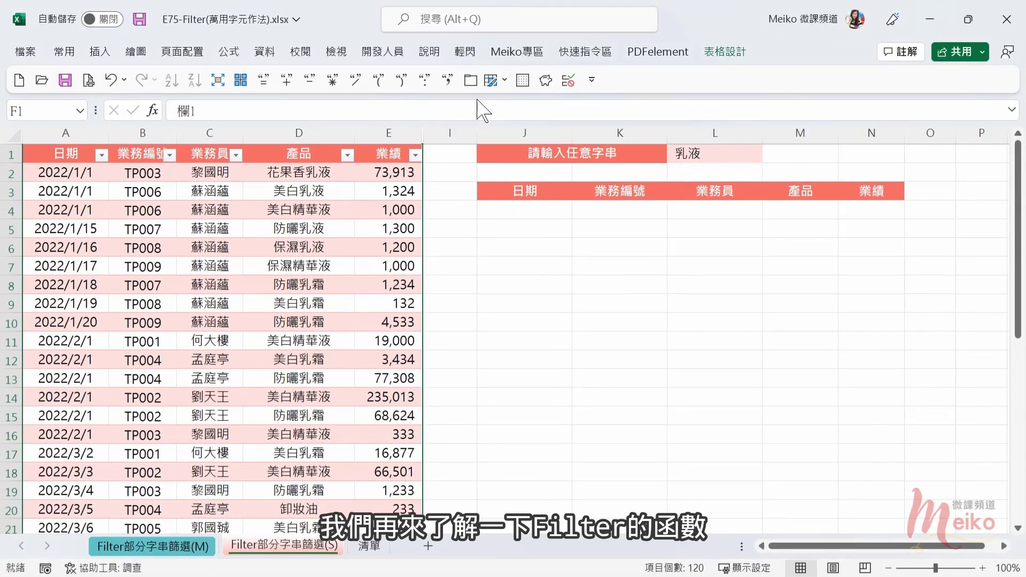
left_click(449, 172)
mouse_move(234, 274)
left_mouse_down()
mouse_move(252, 271)
mouse_move(267, 294)
mouse_move(290, 285)
left_mouse_up()
mouse_move(306, 230)
left_mouse_down()
mouse_move(309, 286)
mouse_move(324, 283)
left_mouse_up()
mouse_move(313, 265)
left_mouse_down()
mouse_move(331, 261)
mouse_move(342, 278)
left_mouse_up()
left_click_drag(348, 286, 369, 270)
mouse_move(388, 220)
left_mouse_down()
mouse_move(397, 291)
mouse_move(572, 271)
mouse_move(582, 292)
mouse_move(733, 271)
mouse_move(742, 298)
mouse_move(902, 262)
left_mouse_up()
left_click_drag(895, 193, 914, 271)
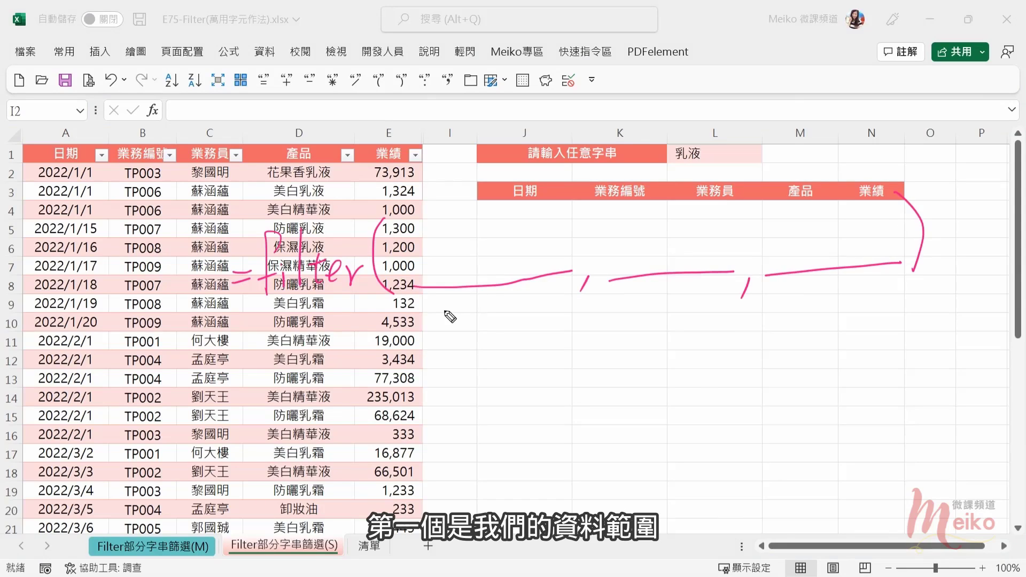
Label the first FILTER argument as the data range.
mouse_move(439, 327)
left_mouse_down()
mouse_move(451, 311)
mouse_move(477, 318)
mouse_move(458, 406)
left_mouse_up()
left_click_drag(470, 347, 478, 393)
mouse_move(459, 411)
left_mouse_down()
mouse_move(466, 438)
mouse_move(484, 427)
left_mouse_up()
mouse_move(459, 430)
left_mouse_down()
mouse_move(481, 459)
mouse_move(505, 454)
left_mouse_up()
left_click_drag(469, 469, 469, 521)
mouse_move(470, 470)
left_mouse_down()
mouse_move(521, 534)
mouse_move(494, 502)
mouse_move(499, 534)
left_mouse_up()
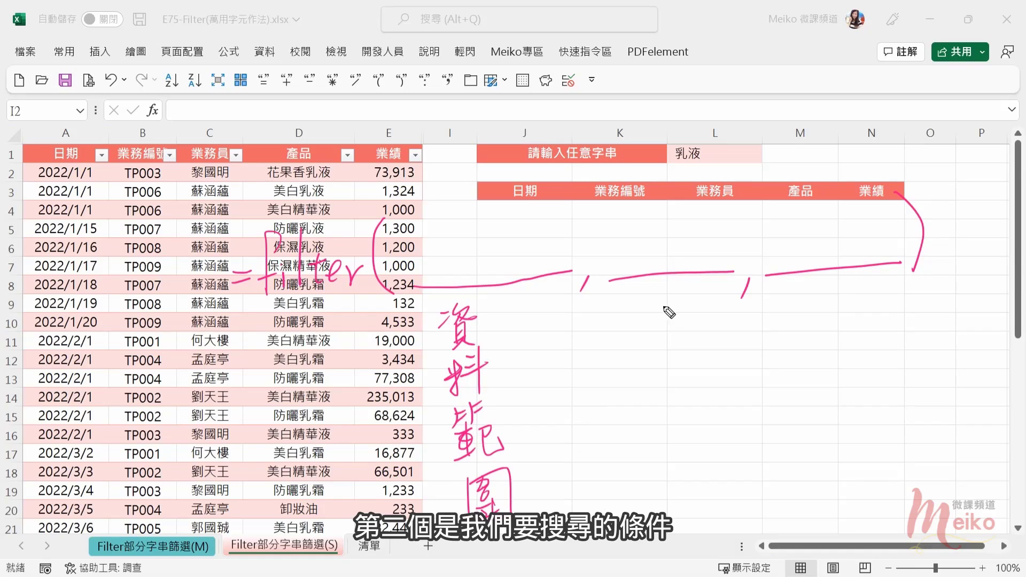
Label the second argument as the condition and the third as the not-found result.
mouse_move(644, 293)
left_mouse_down()
mouse_move(636, 327)
mouse_move(674, 321)
mouse_move(651, 355)
mouse_move(672, 369)
mouse_move(694, 350)
left_mouse_up()
left_click_drag(677, 336, 681, 398)
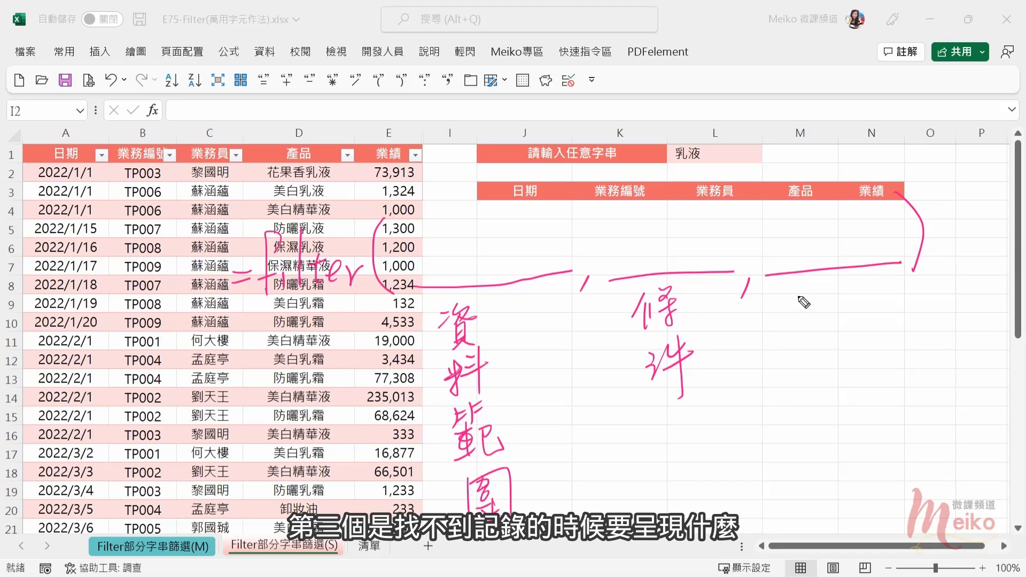
mouse_move(793, 292)
left_mouse_down()
mouse_move(810, 318)
mouse_move(829, 318)
mouse_move(826, 401)
left_mouse_up()
mouse_move(828, 355)
left_mouse_down()
mouse_move(835, 400)
mouse_move(820, 454)
left_mouse_up()
left_click_drag(832, 414, 844, 459)
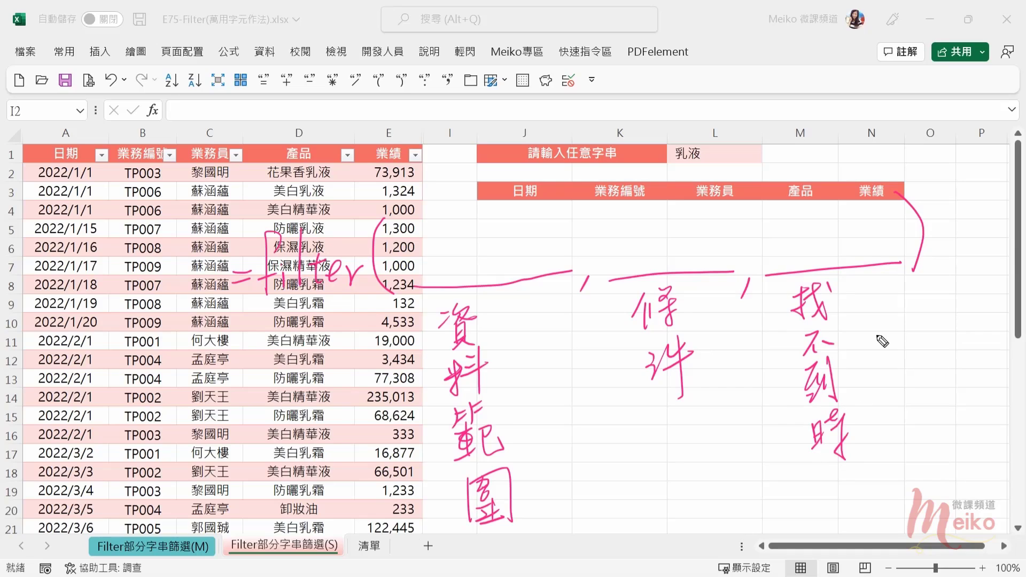
left_click(867, 321)
mouse_move(861, 291)
left_mouse_down()
mouse_move(908, 369)
mouse_move(903, 451)
mouse_move(923, 470)
left_mouse_up()
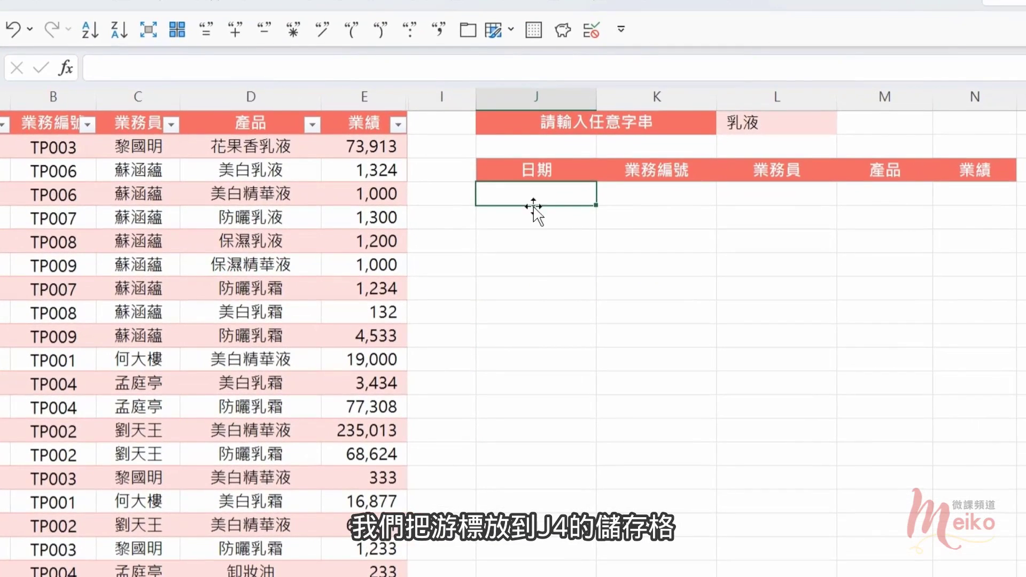
Enter =FIND($L$1,表格6_2[產品]) under 日期, with L1 locked.
type("=f")
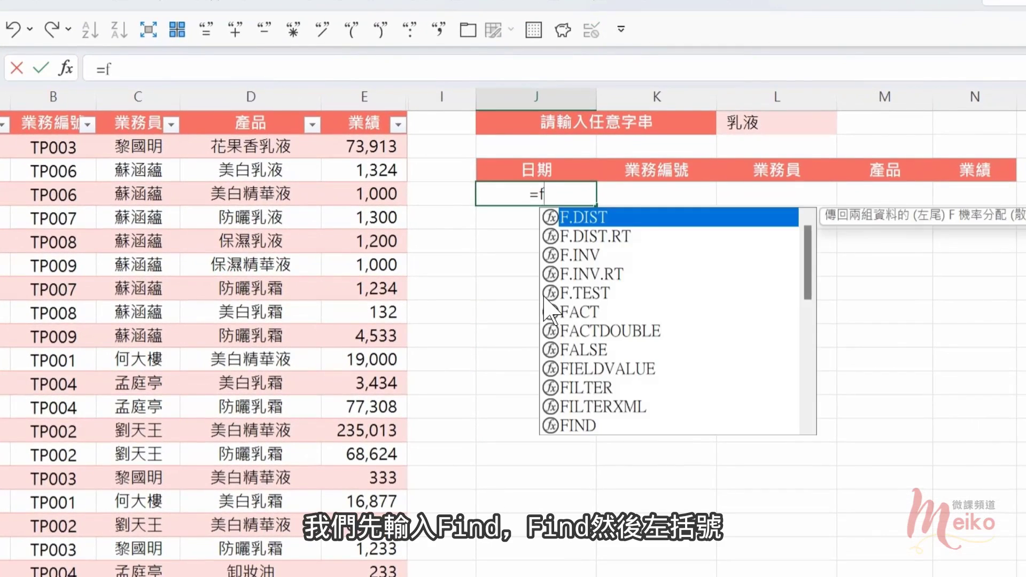
type("ind(")
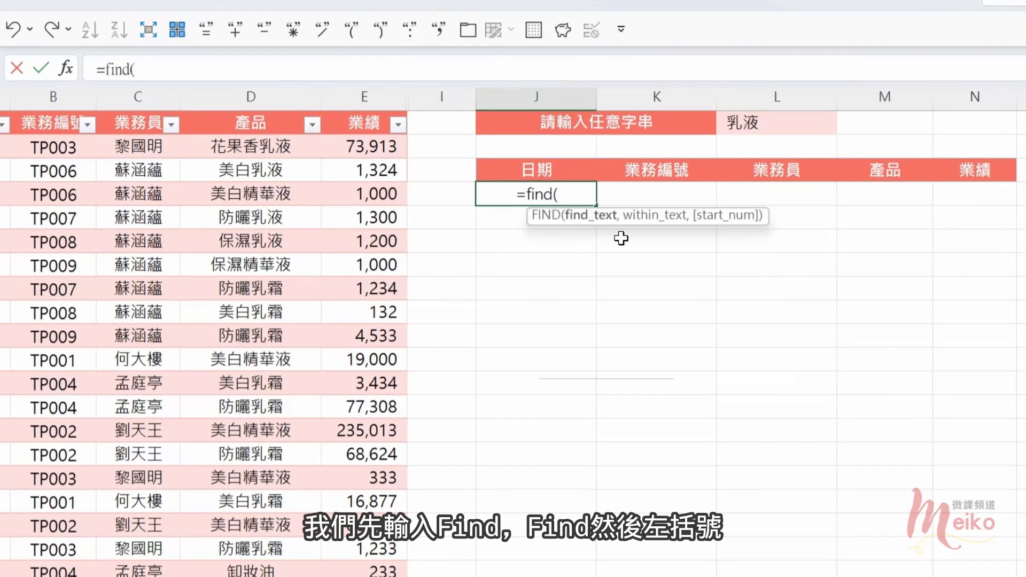
left_click(757, 124)
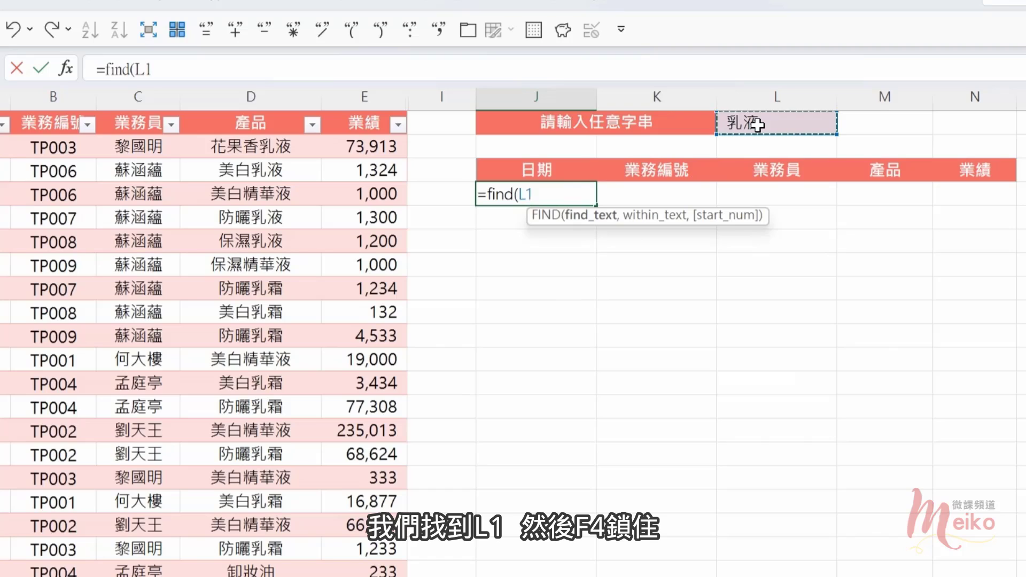
key("F4")
type("$L$1,")
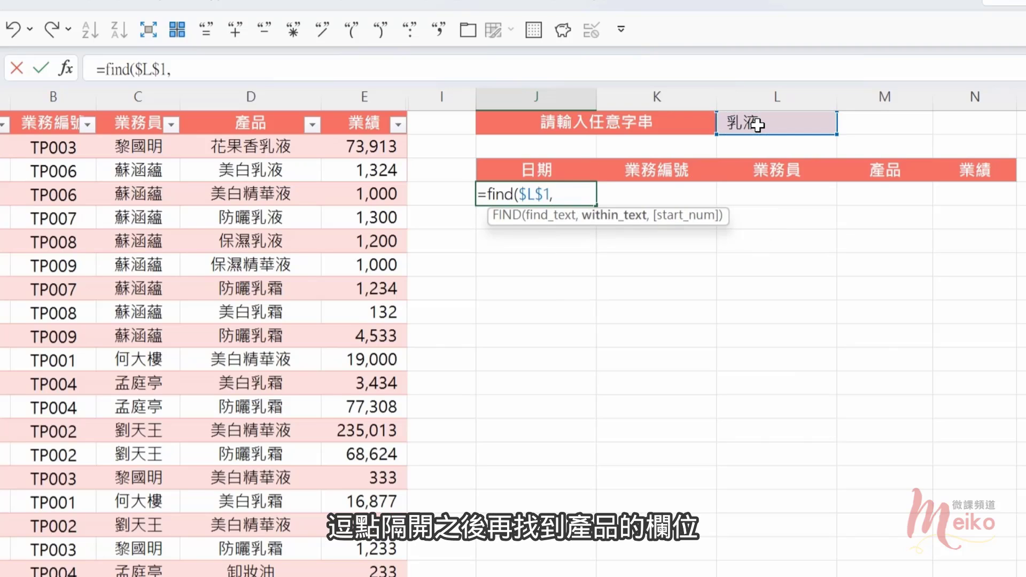
left_click(261, 107)
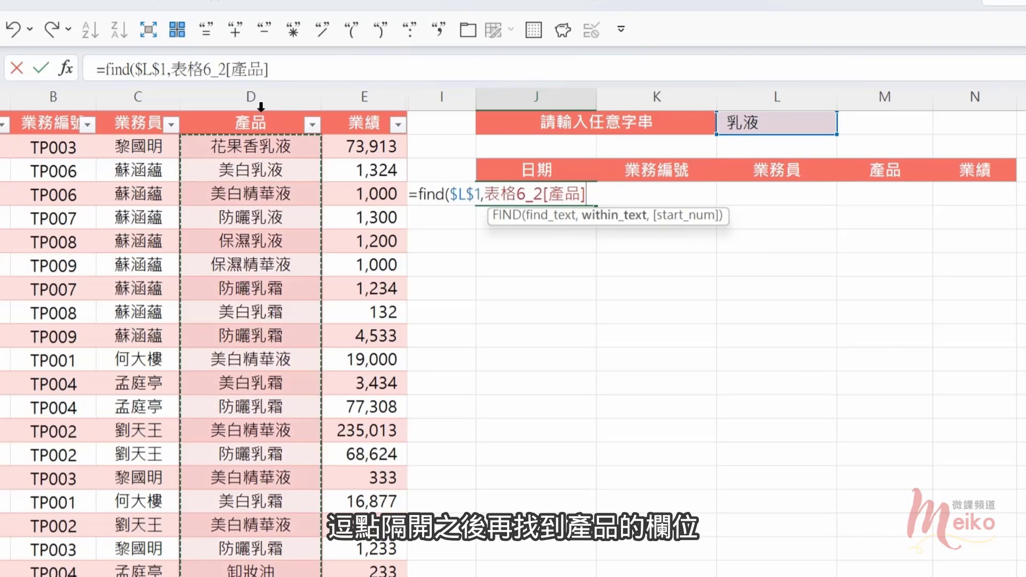
type(")")
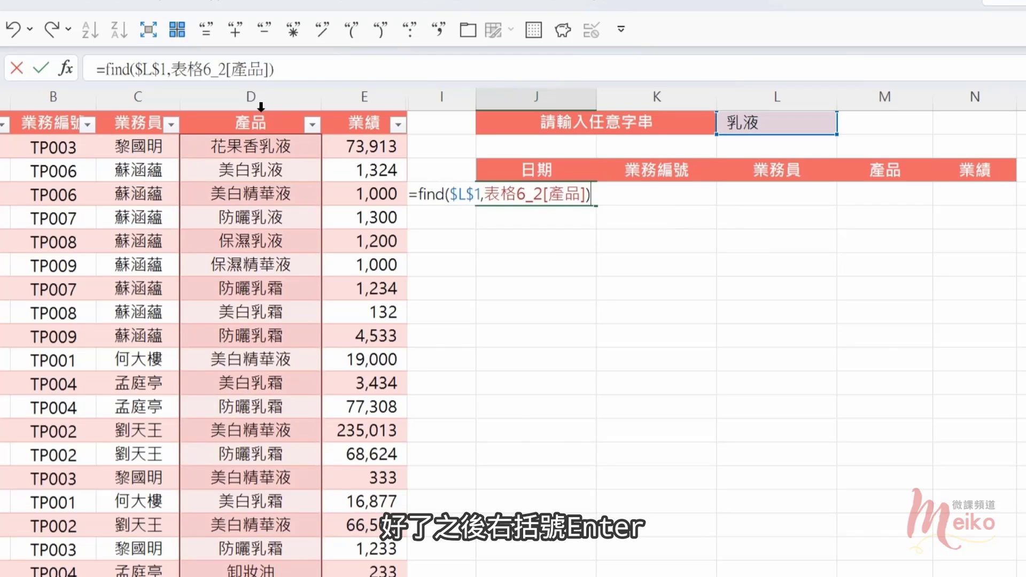
key("Return")
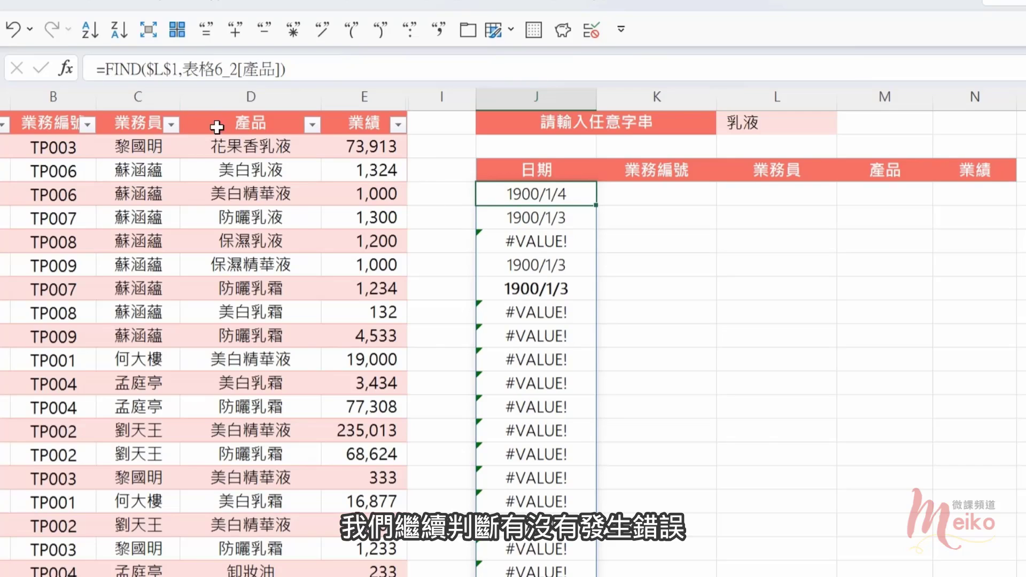
Wrap it as =ISERROR(FIND($L$1,表格6_2[產品])) to spill TRUE/FALSE.
left_click(105, 69)
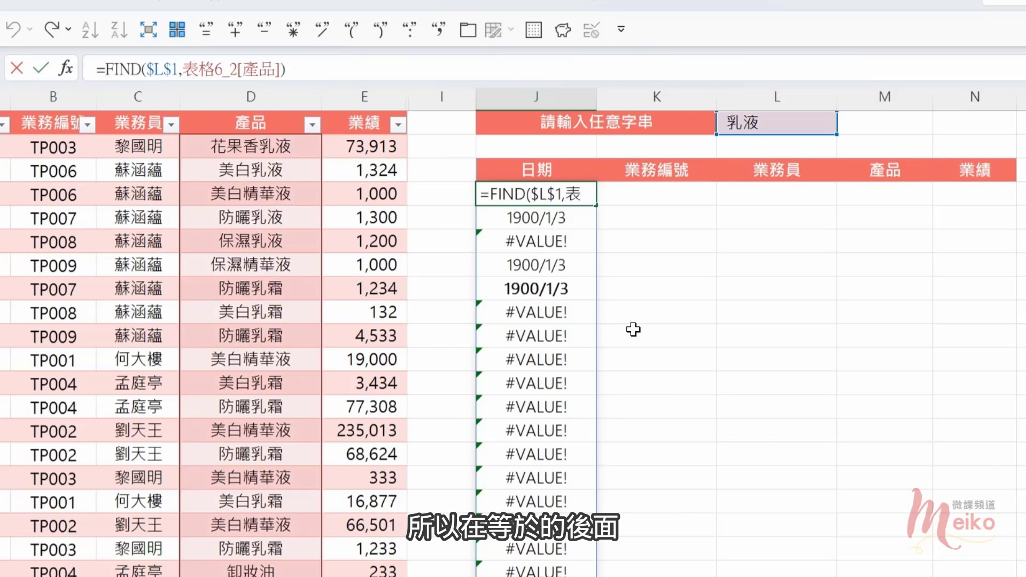
type("iser")
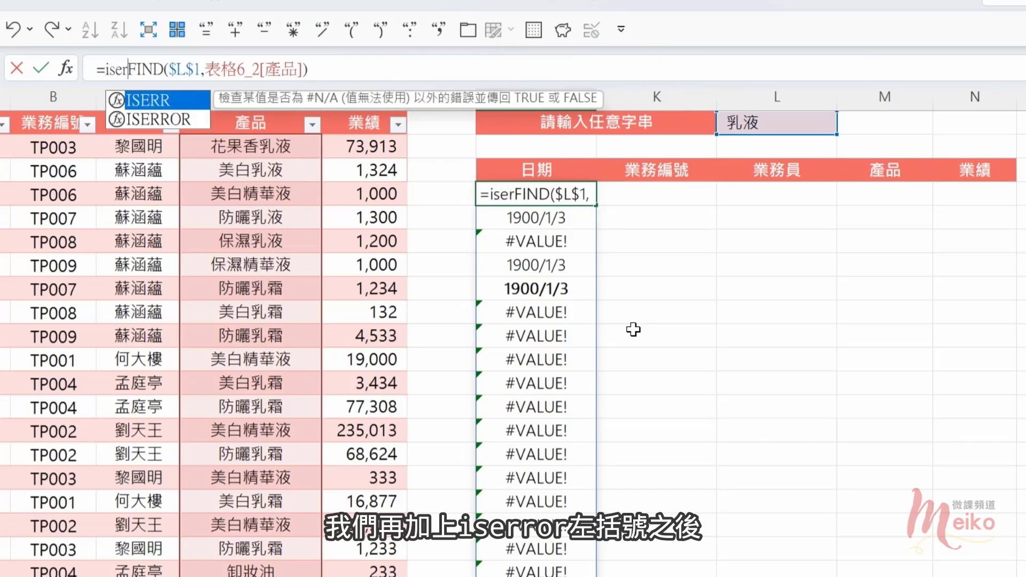
type("ror(")
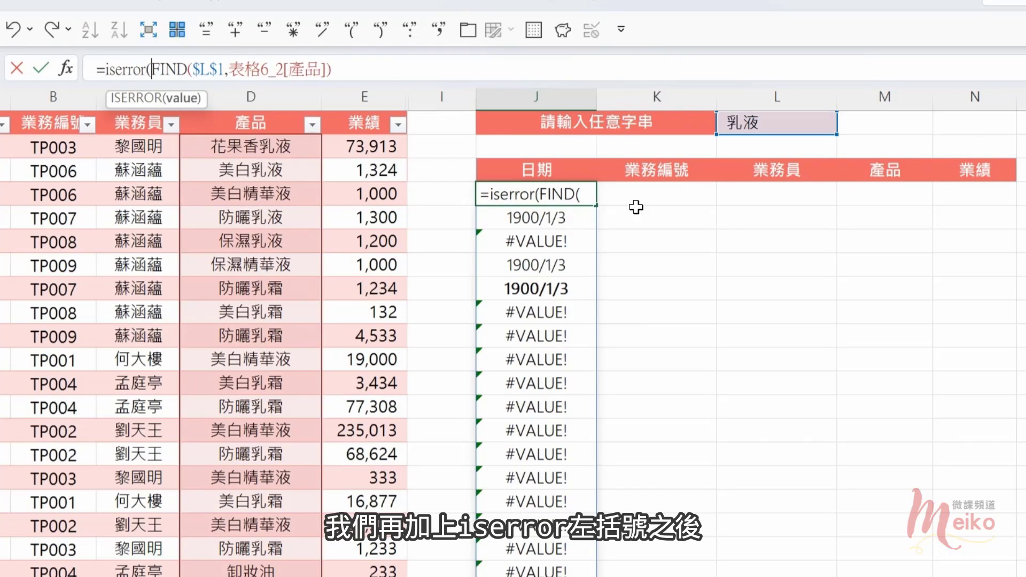
left_click(404, 71)
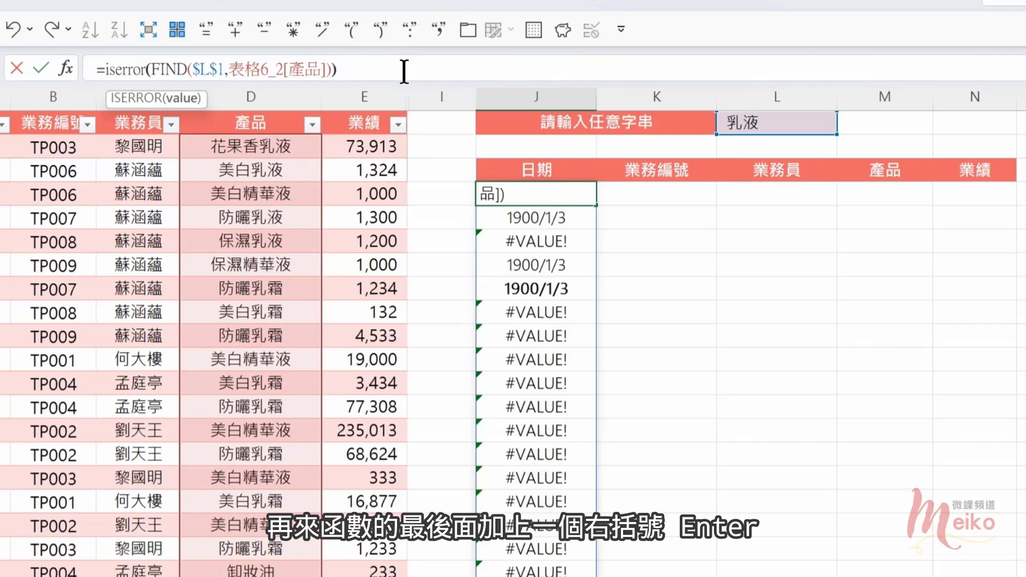
type(")")
key("Return")
left_click(568, 196)
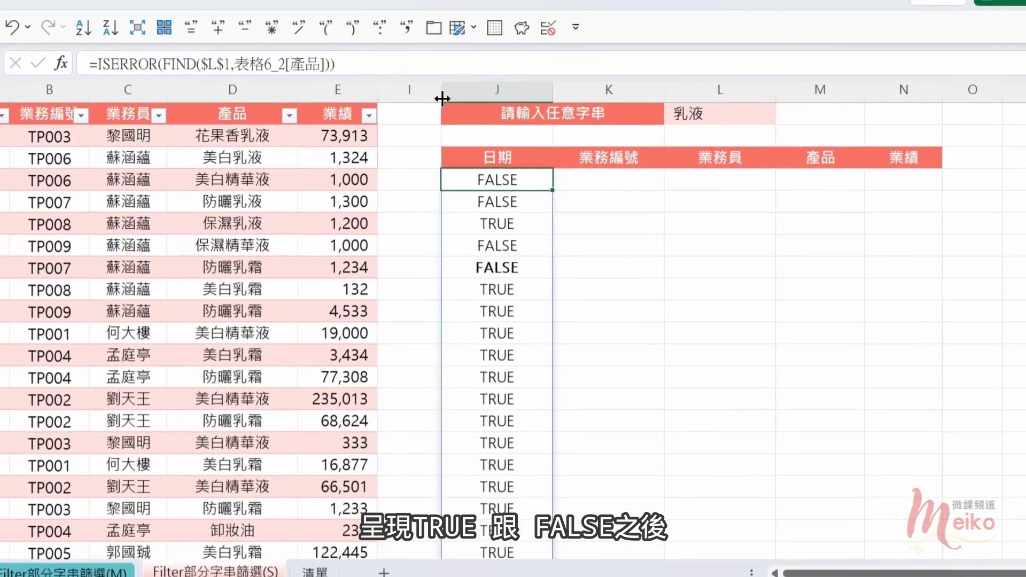
Unhide helper columns 欄1–欄3 and check the FIND and ISERROR formulas in F2 and H2.
left_click_drag(406, 89, 316, 96)
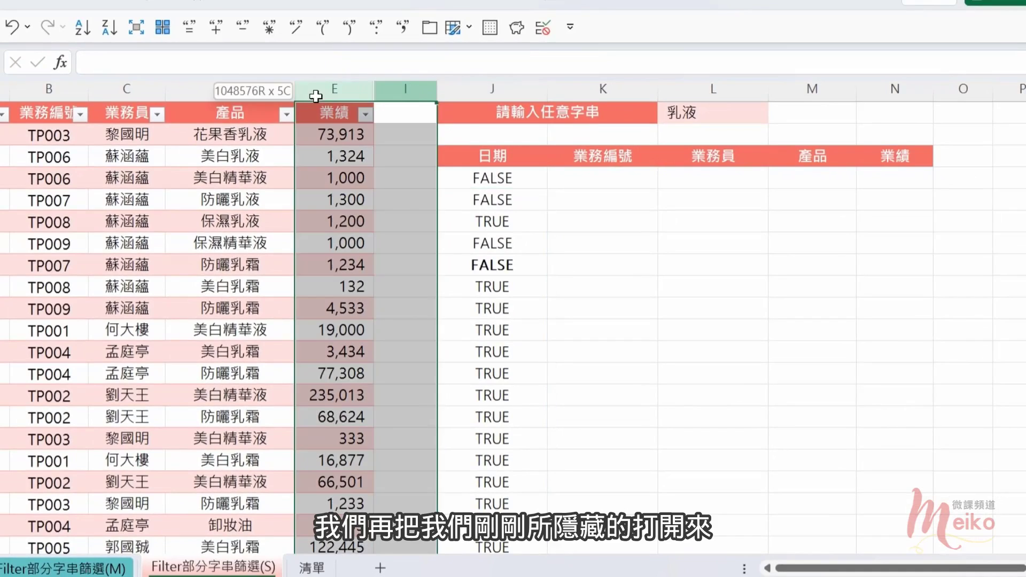
right_click(339, 195)
left_click(403, 531)
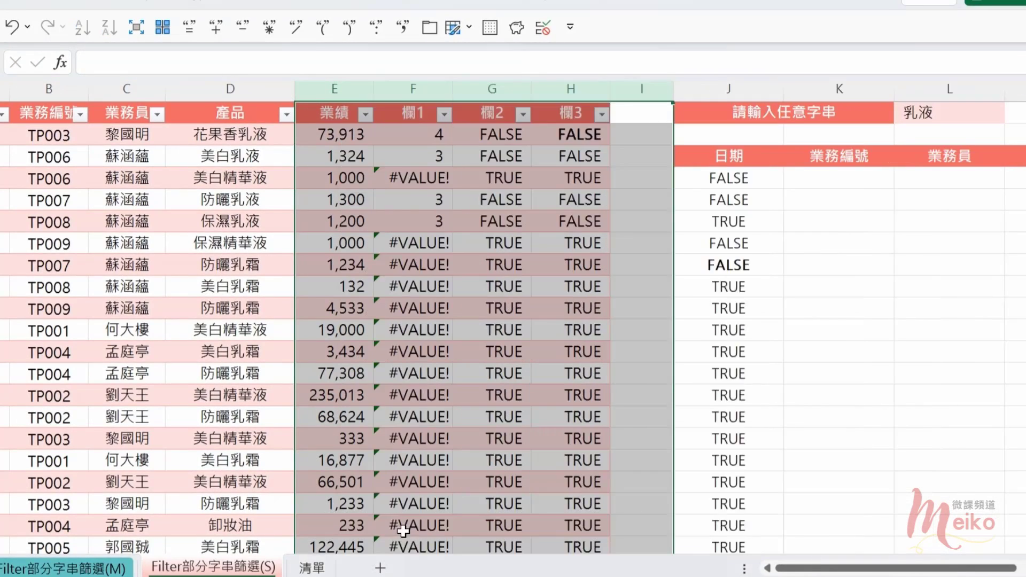
left_click(415, 139)
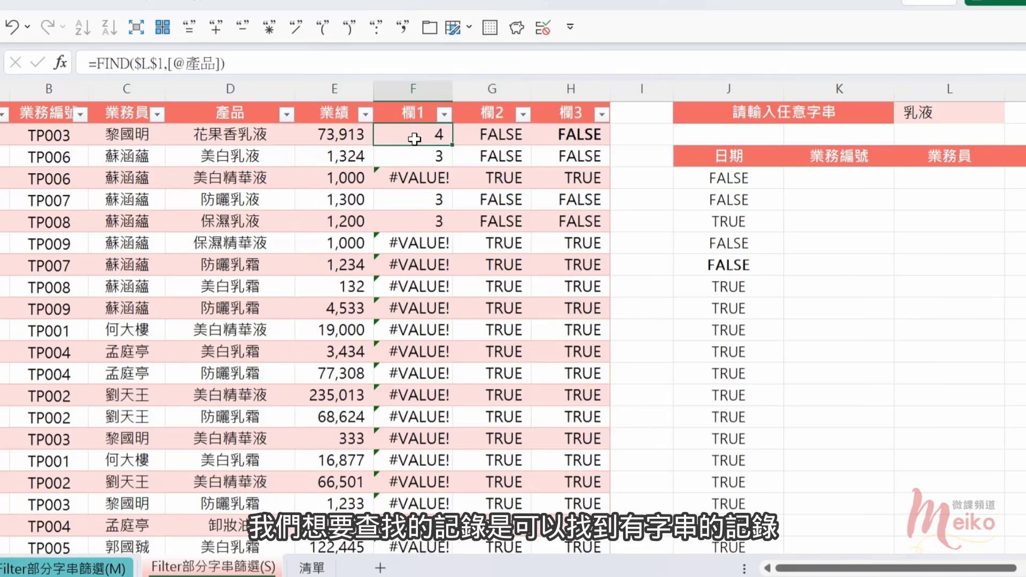
left_click(568, 138)
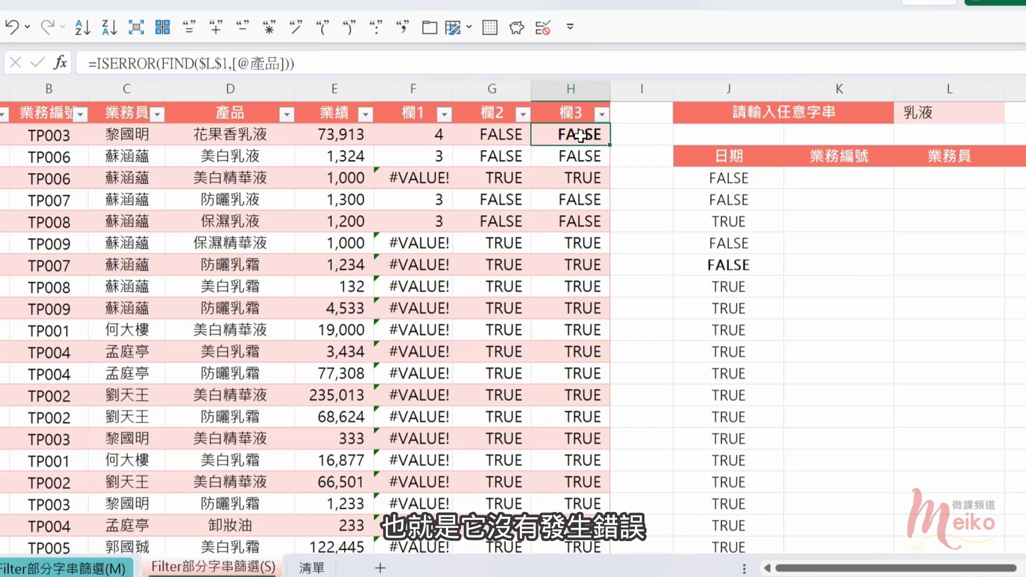
Append =FALSE to the column J formula so products containing 乳液 show TRUE.
left_click(721, 176)
left_click(373, 65)
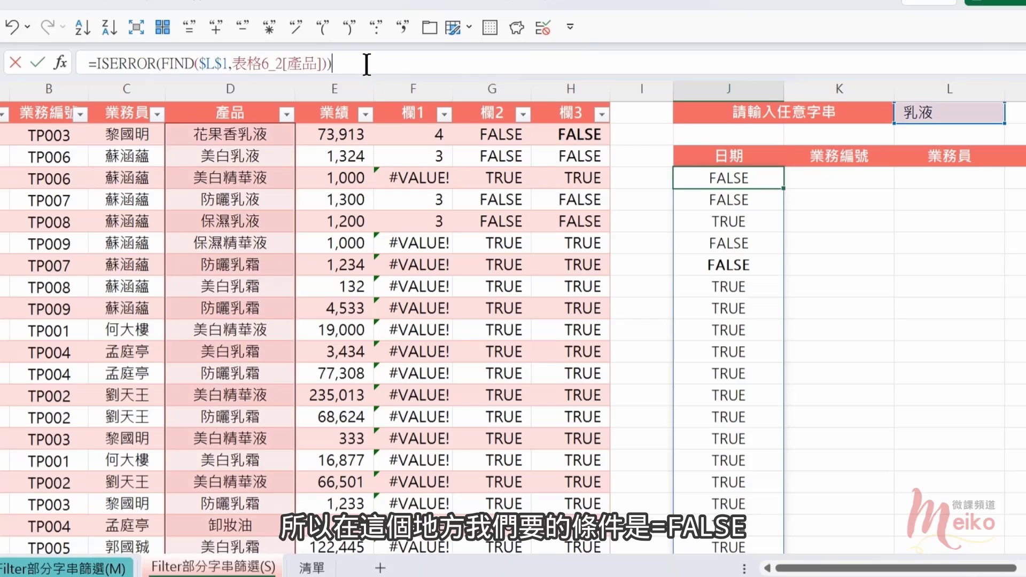
type("=F")
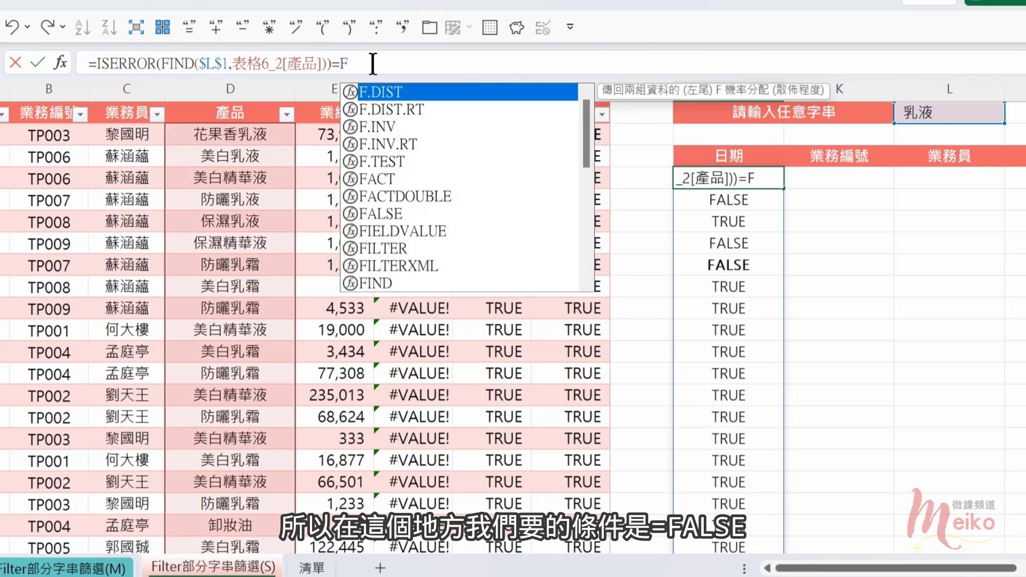
type("ALSE")
key("Return")
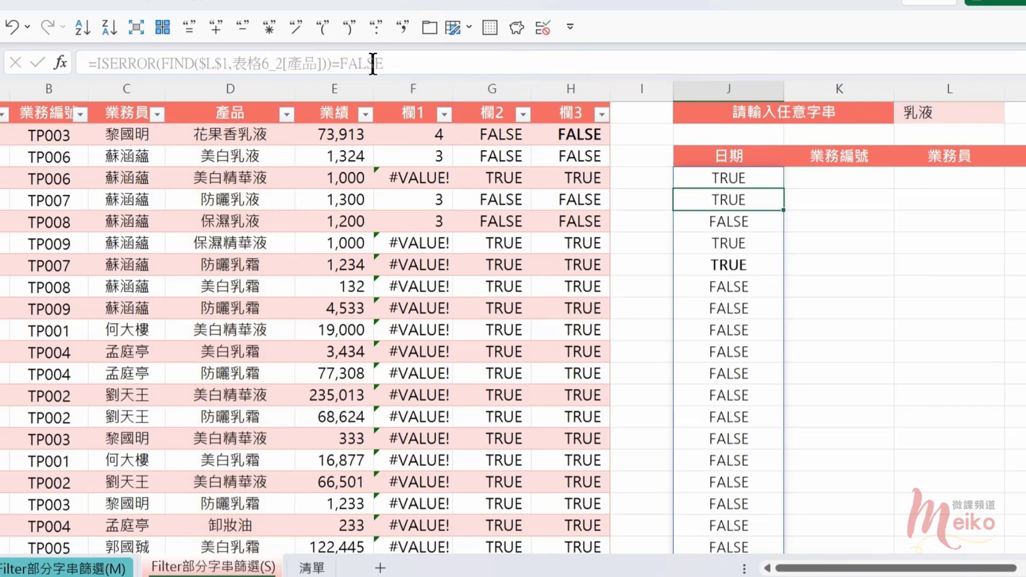
left_click(765, 180)
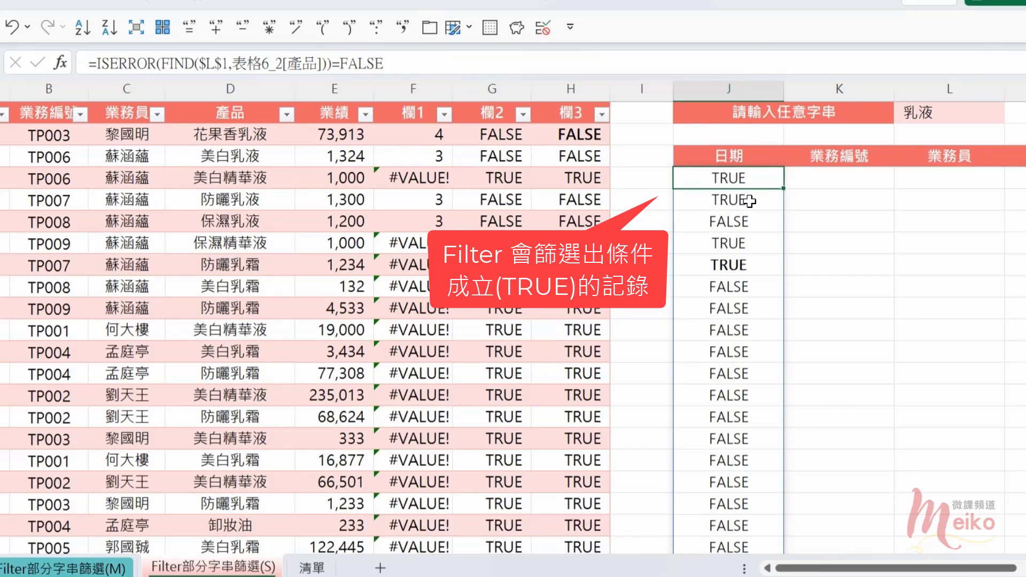
Rewrite J4 as FILTER over columns A–E by the keyword condition, with fallback "查無記錄".
left_click(97, 63)
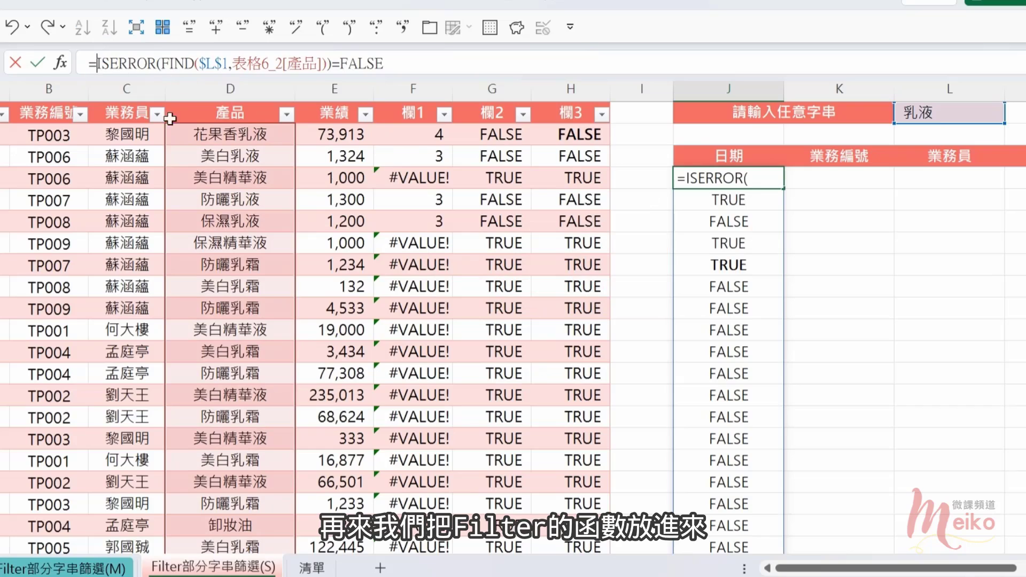
type("Filter")
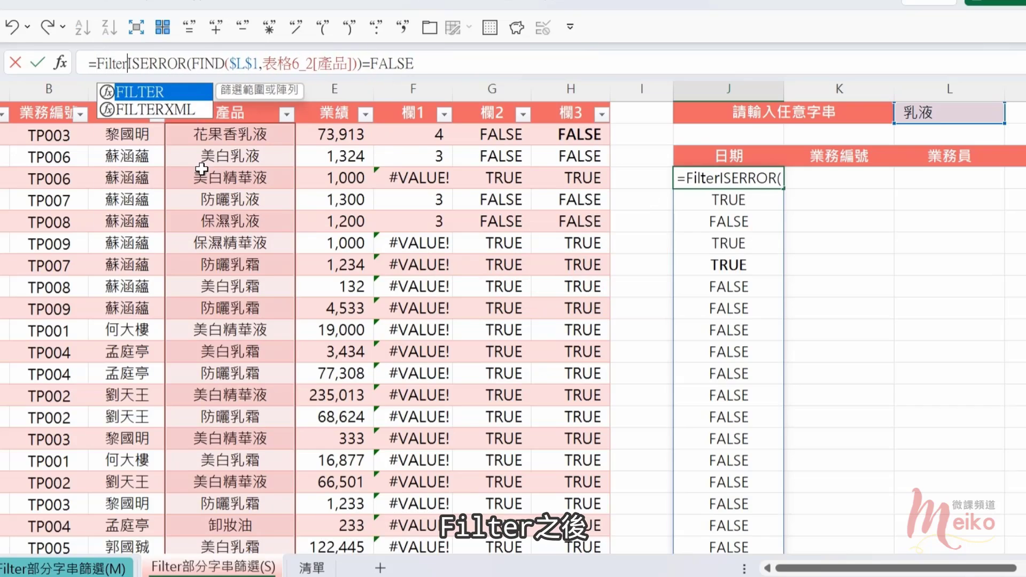
type("(")
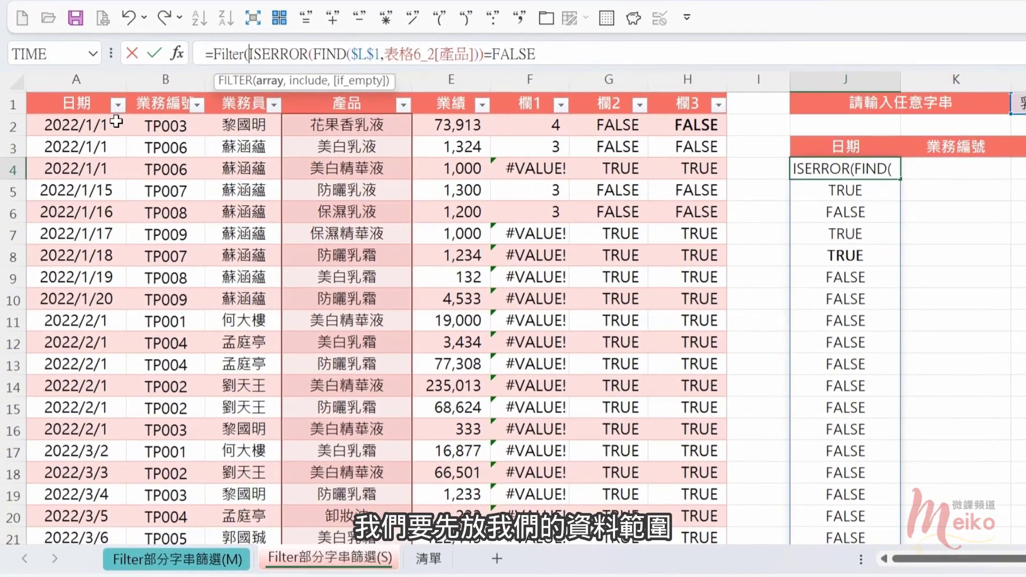
left_click_drag(78, 95, 452, 134)
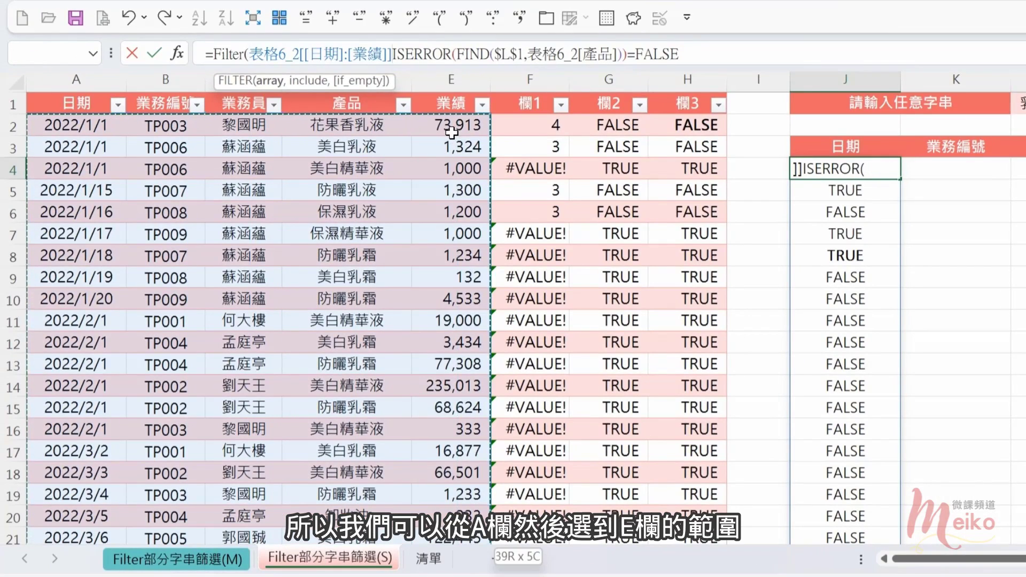
type(",")
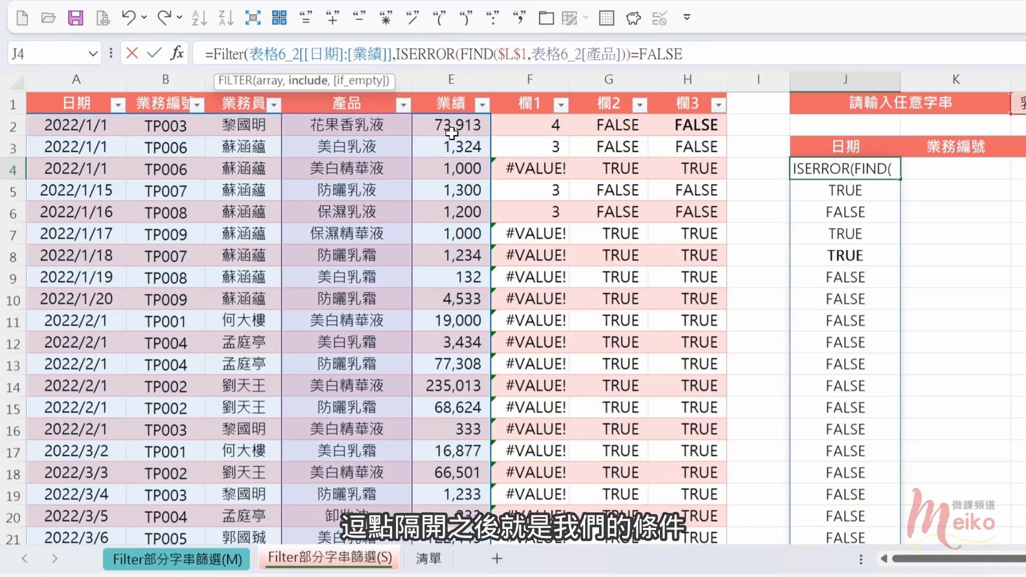
left_click(698, 51)
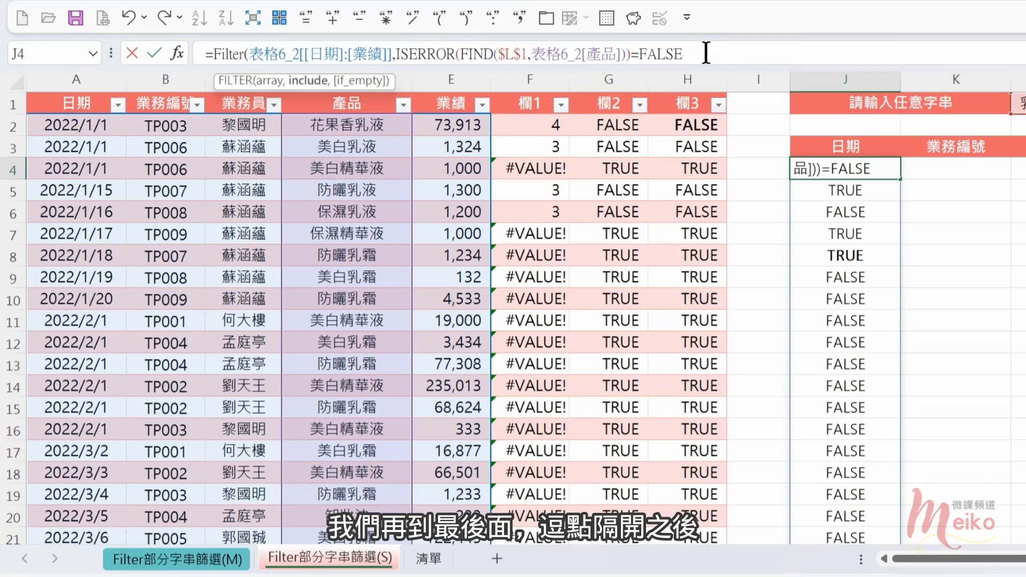
type(",\"")
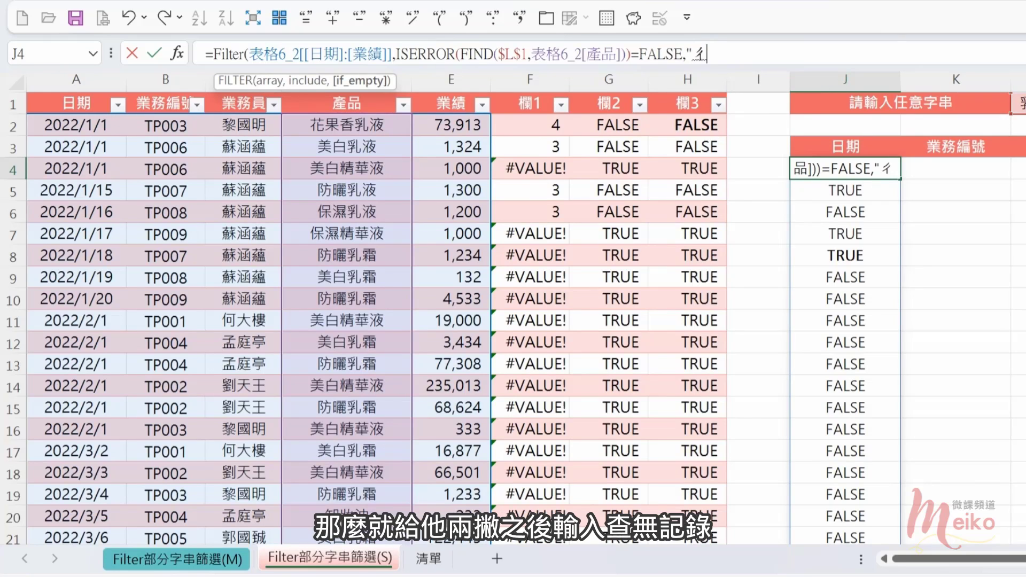
type("查無記錄")
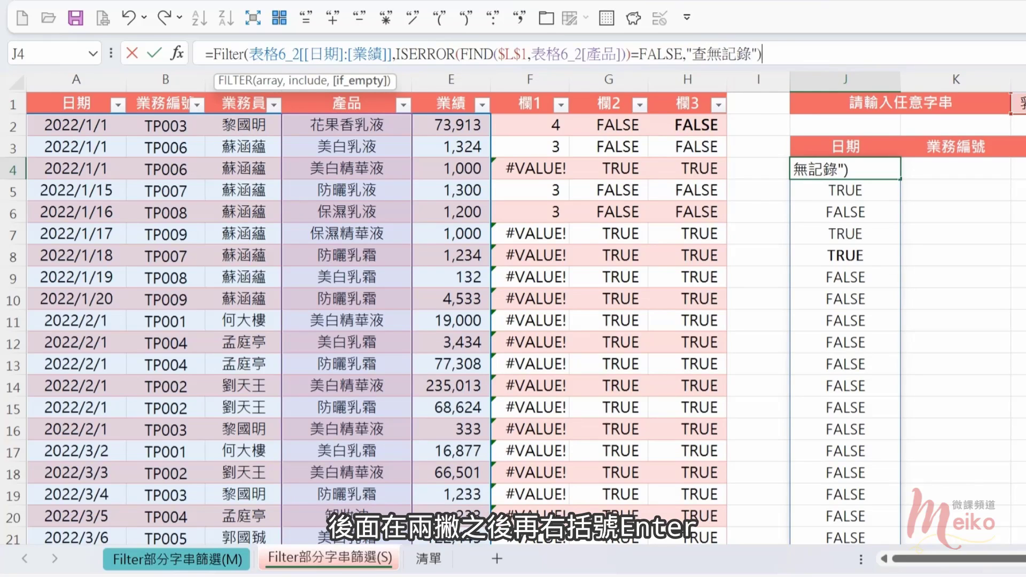
key("Return")
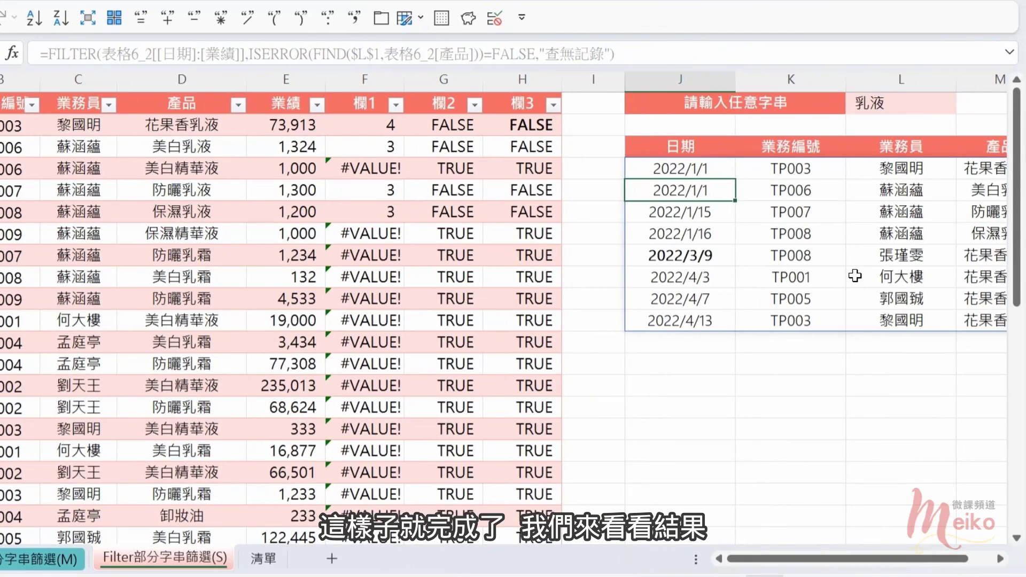
Delete helper columns F–H (欄1–欄3) while the 乳液 results stay displayed.
left_click_drag(802, 558, 829, 558)
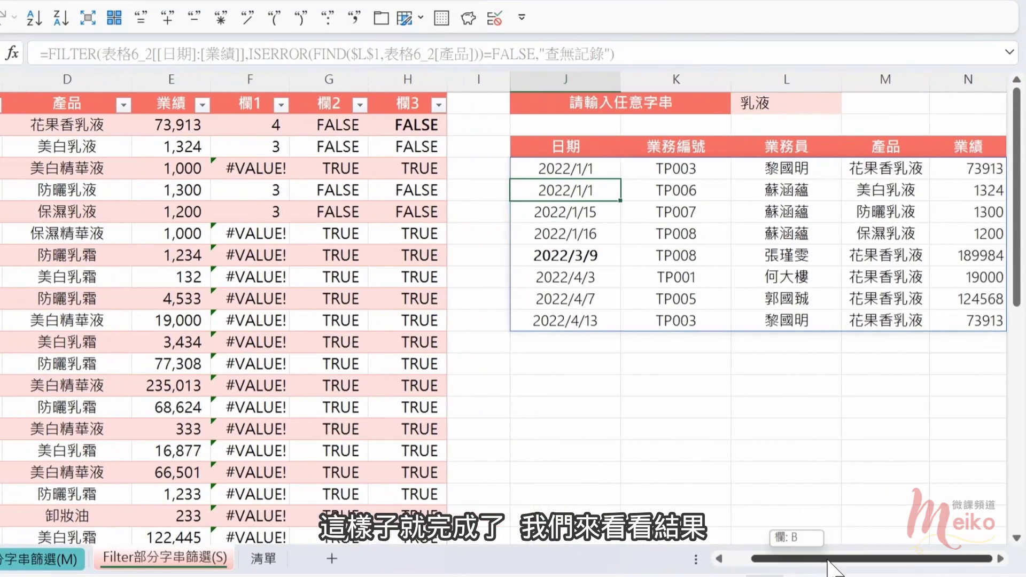
left_click(785, 104)
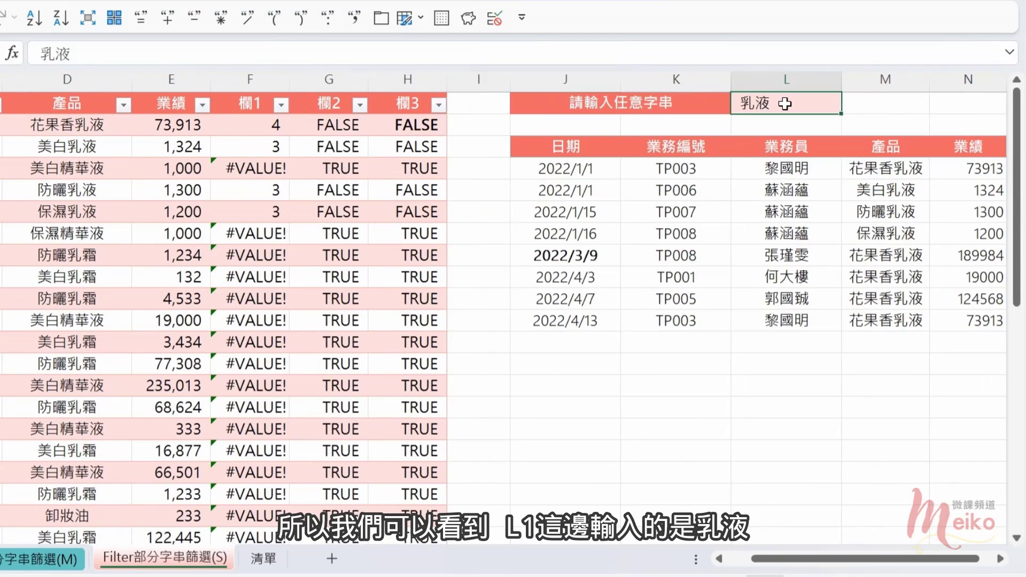
left_click_drag(889, 171, 887, 320)
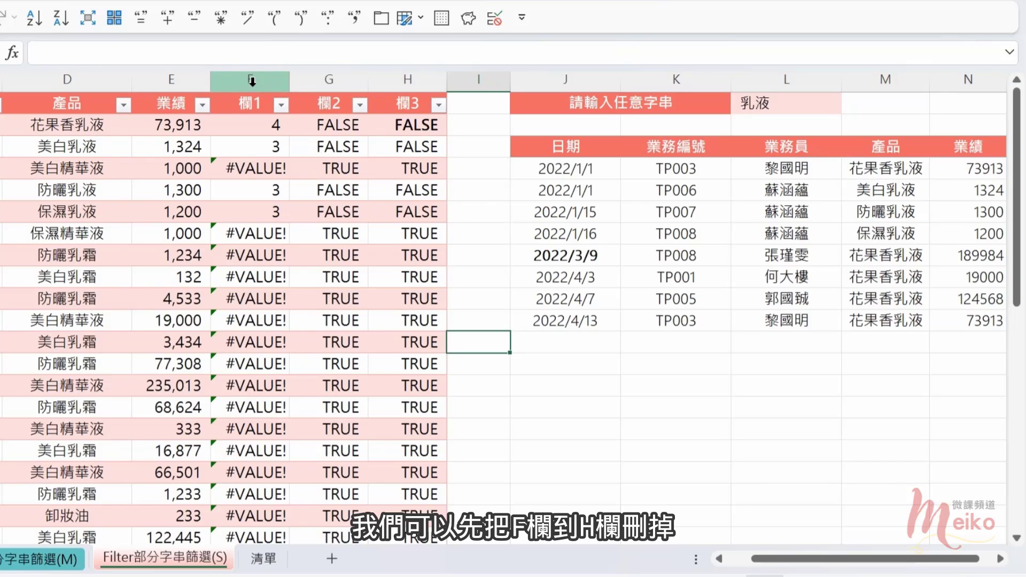
left_click_drag(251, 80, 411, 81)
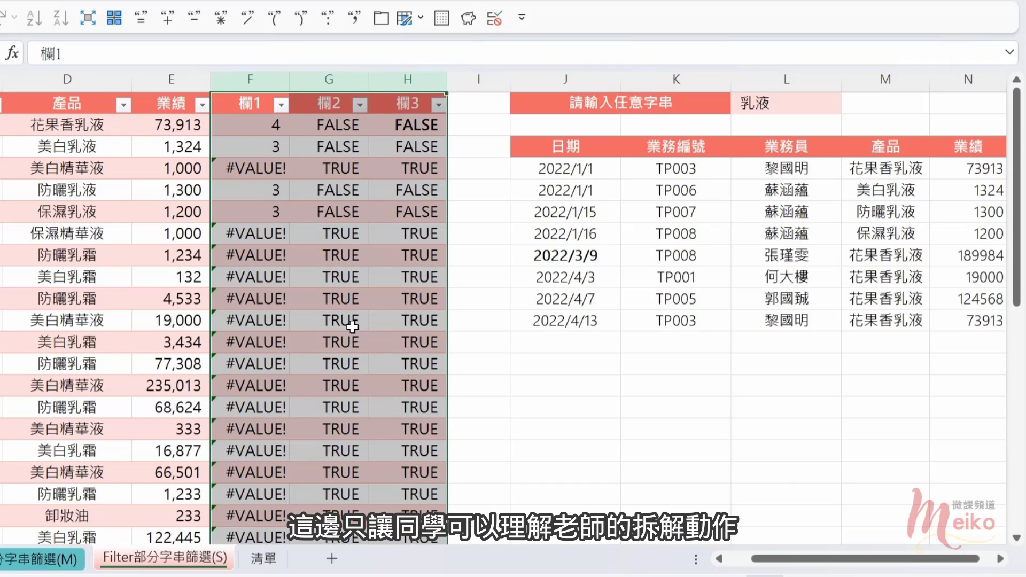
right_click(305, 200)
left_click(360, 404)
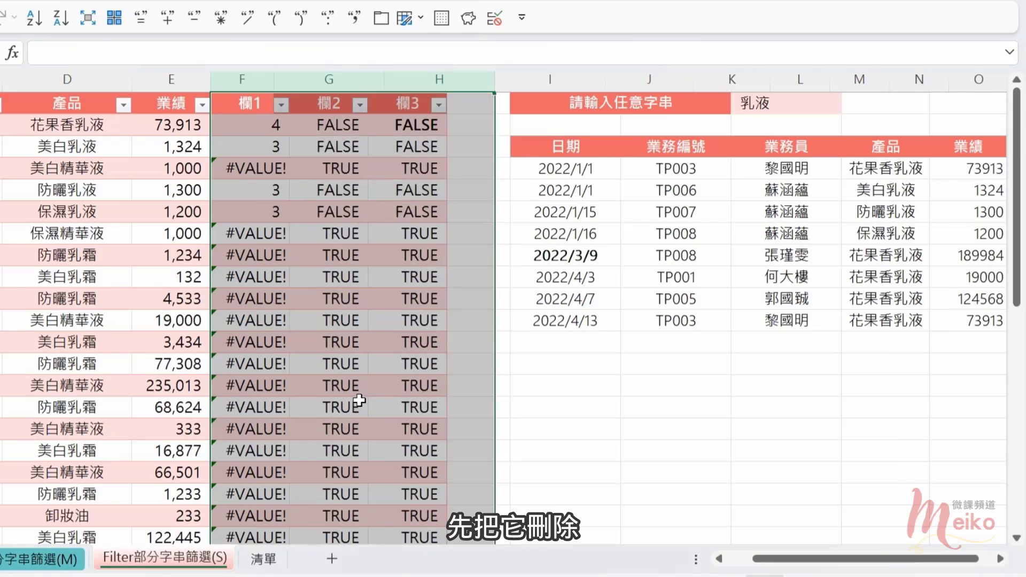
left_click(503, 428)
left_click_drag(753, 559, 727, 561)
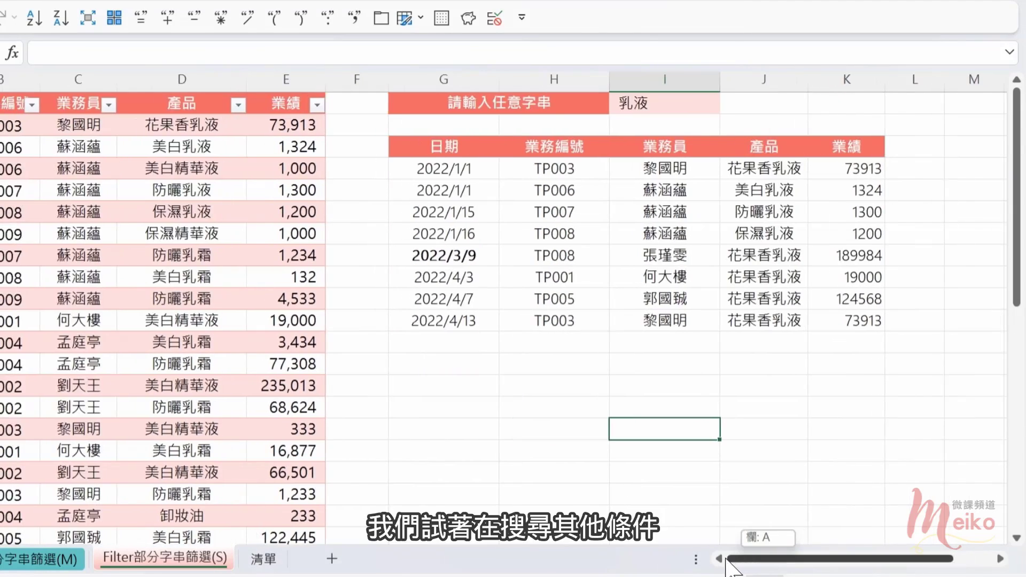
Change the keyword in I1 to 美白, then to 防曬.
left_click(664, 105)
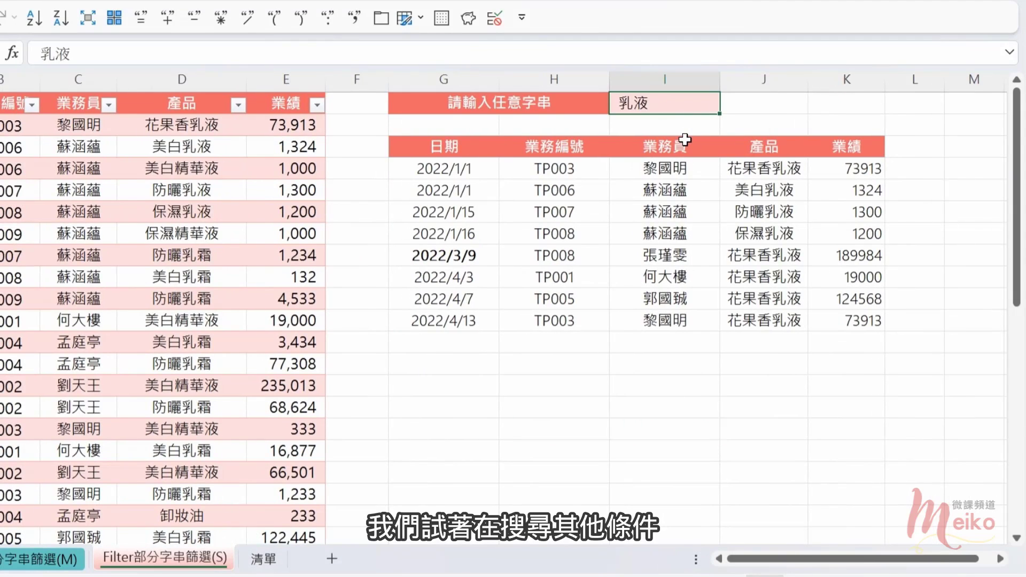
type("每")
type("美白")
key("Return")
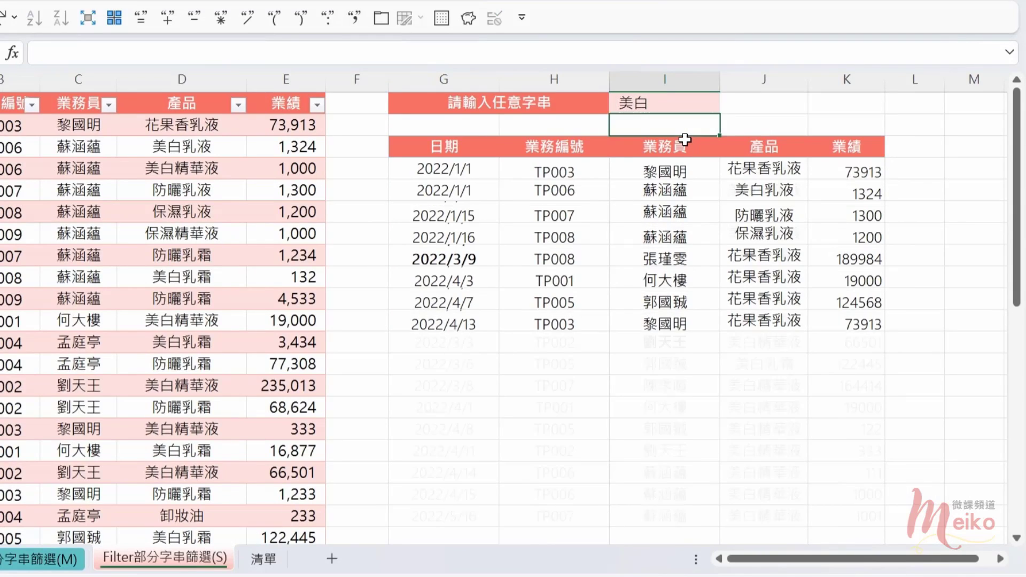
left_click(677, 103)
key("BackSpace")
type("防")
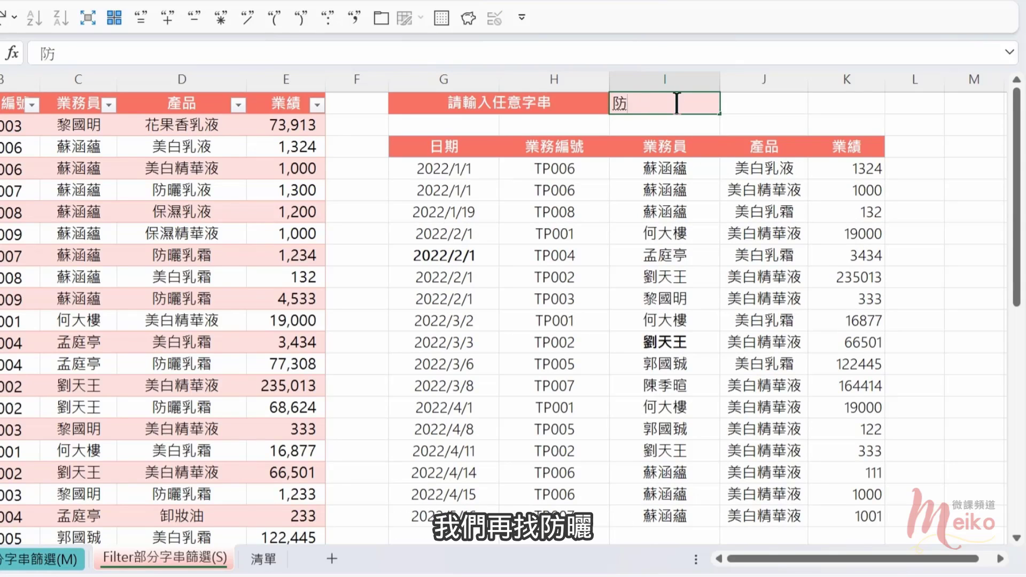
type("曬")
key("Return")
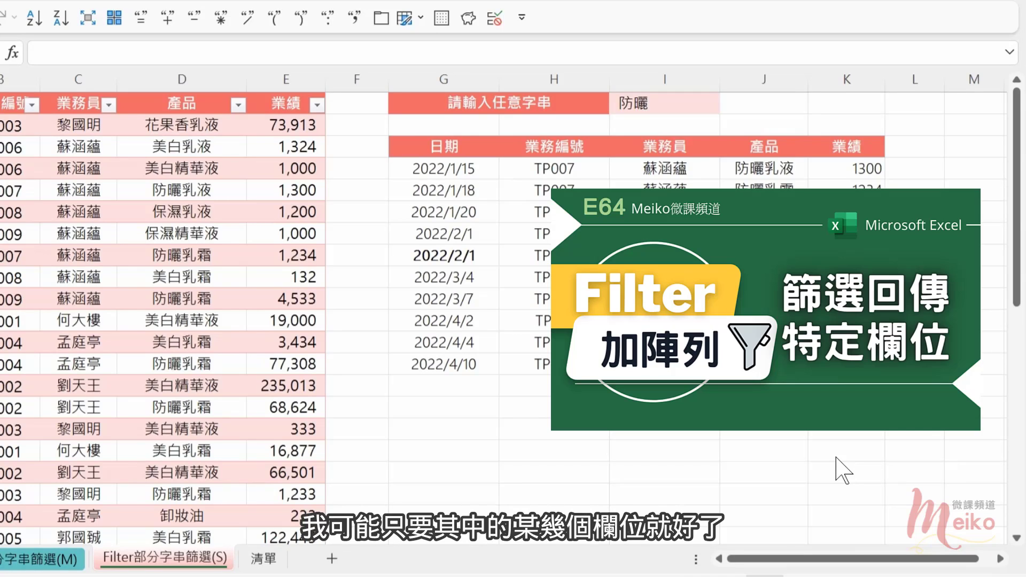
Copy the 日期, 產品 and 業績 headers to G15 below the results.
left_click(915, 320)
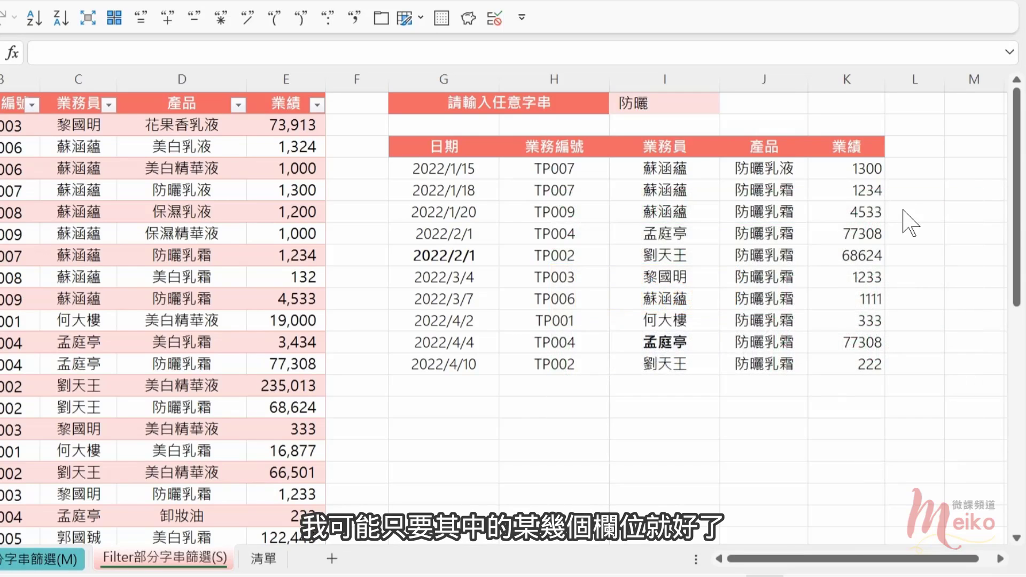
left_click(461, 148)
left_click(774, 151, "ctrl")
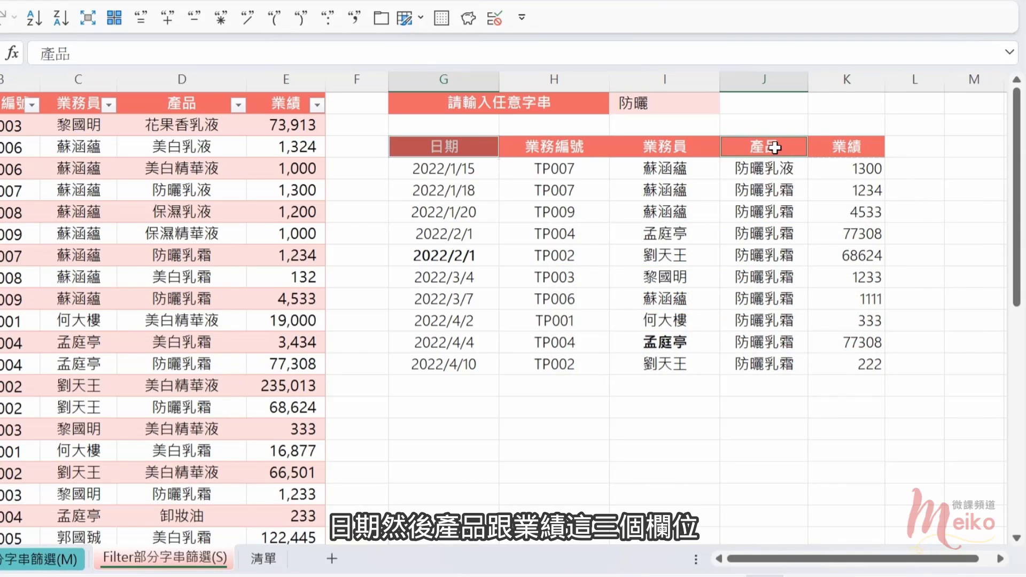
left_click(867, 146, "ctrl")
key("ctrl+c")
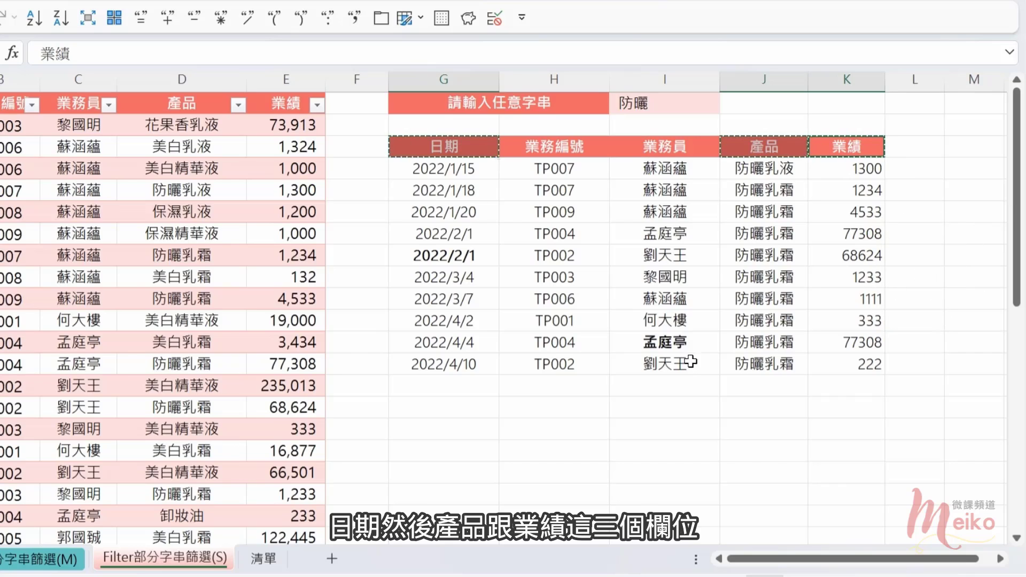
left_click(462, 406)
key("ctrl+v")
Copy G4's FILTER formula text into G16 under the new 日期 header.
left_click(820, 444)
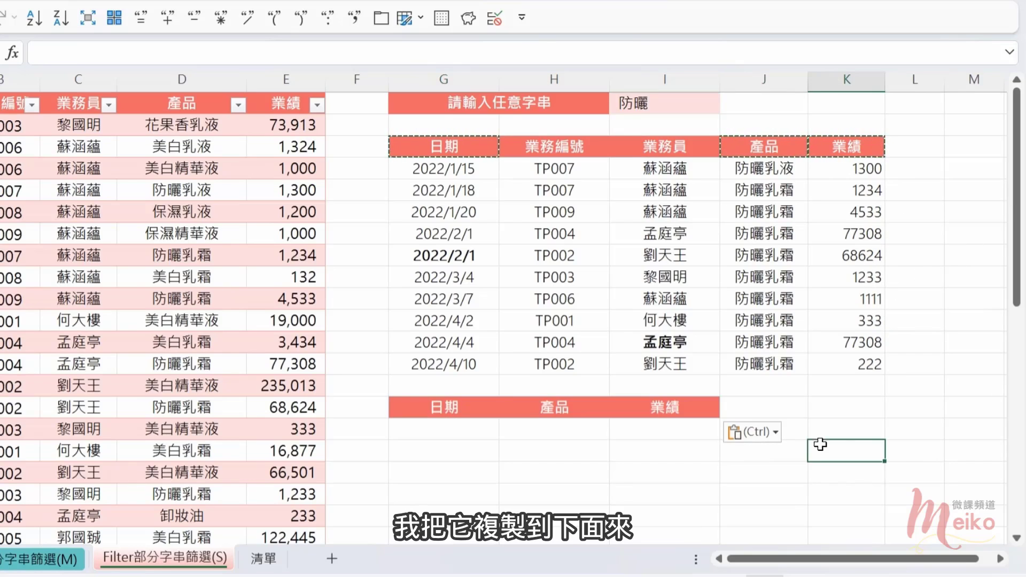
left_click(454, 433)
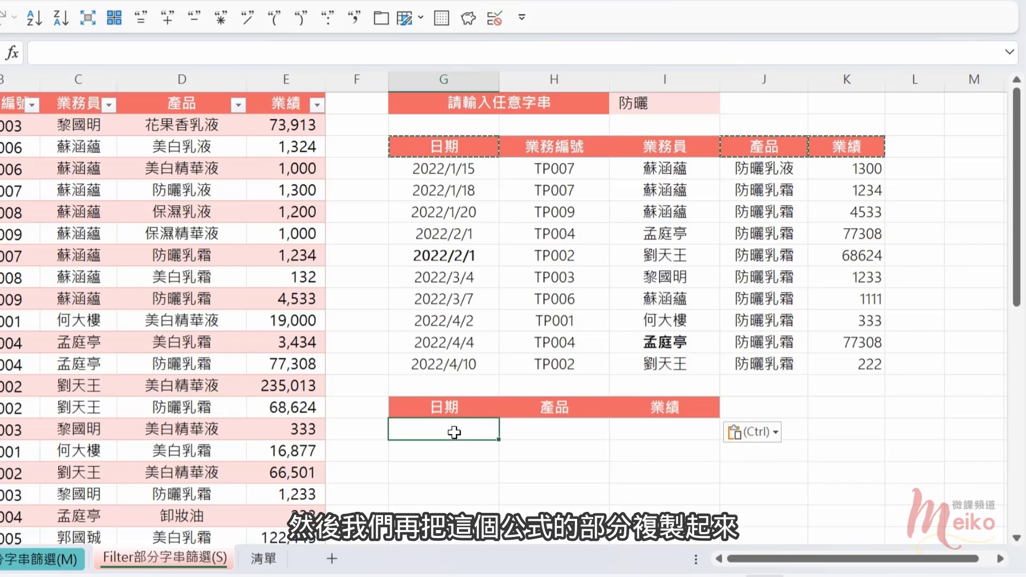
left_click(468, 167)
left_click_drag(612, 54, 97, 54)
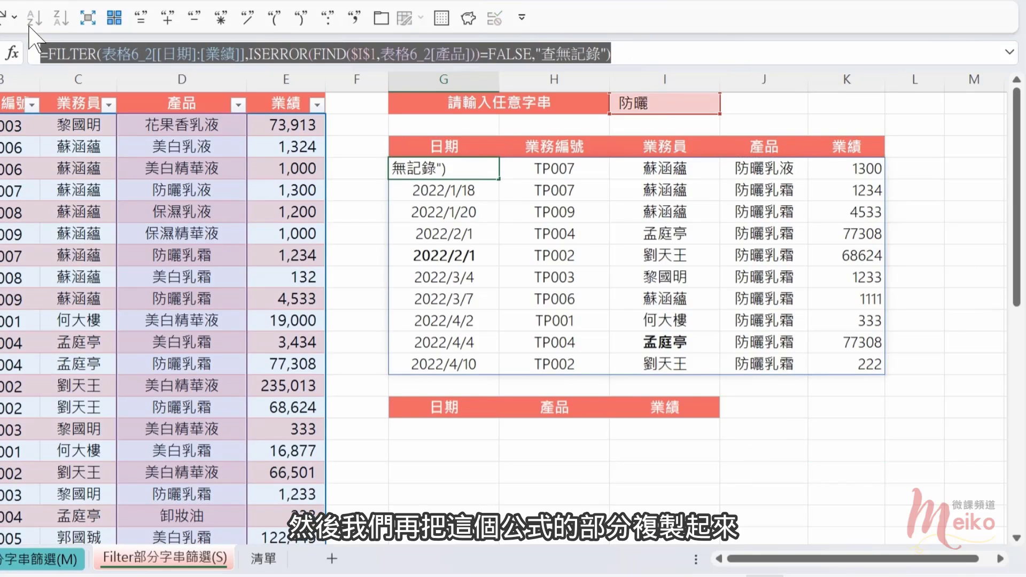
key("ctrl+c")
key("Escape")
left_click(423, 428)
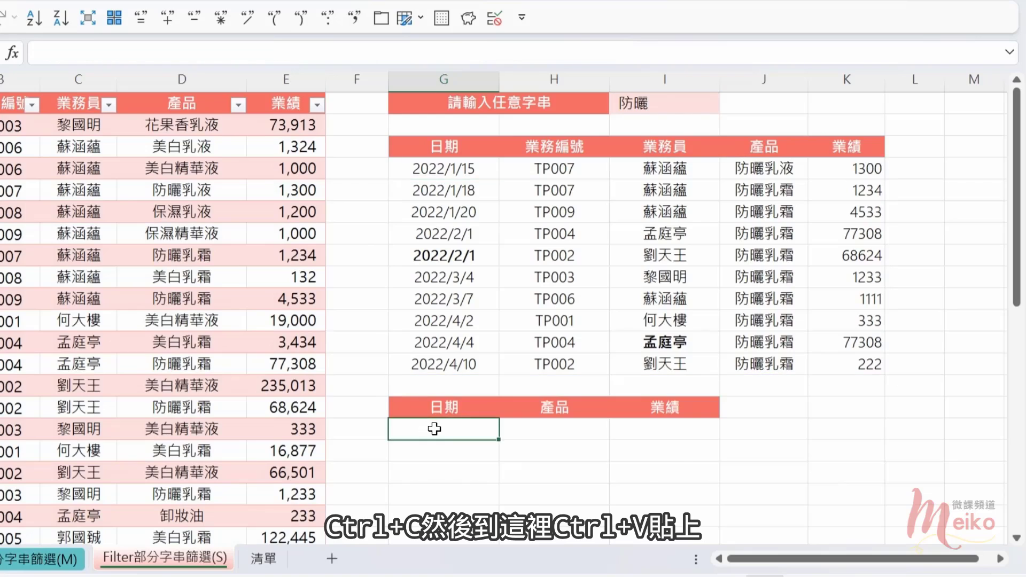
key("ctrl+v")
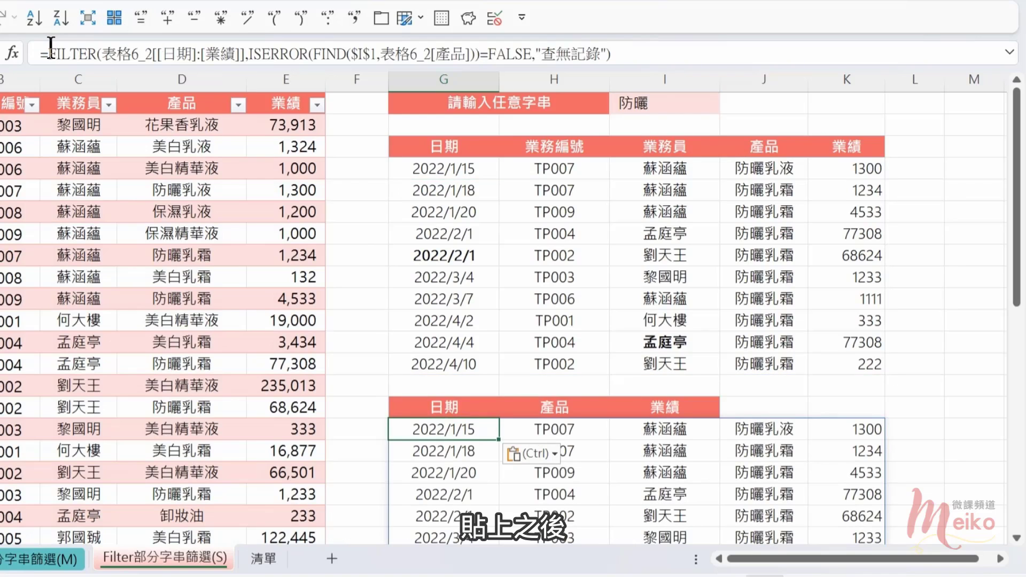
Wrap G16's formula in an outer FILTER with column array {1,0,0,1,1}.
left_click(48, 54)
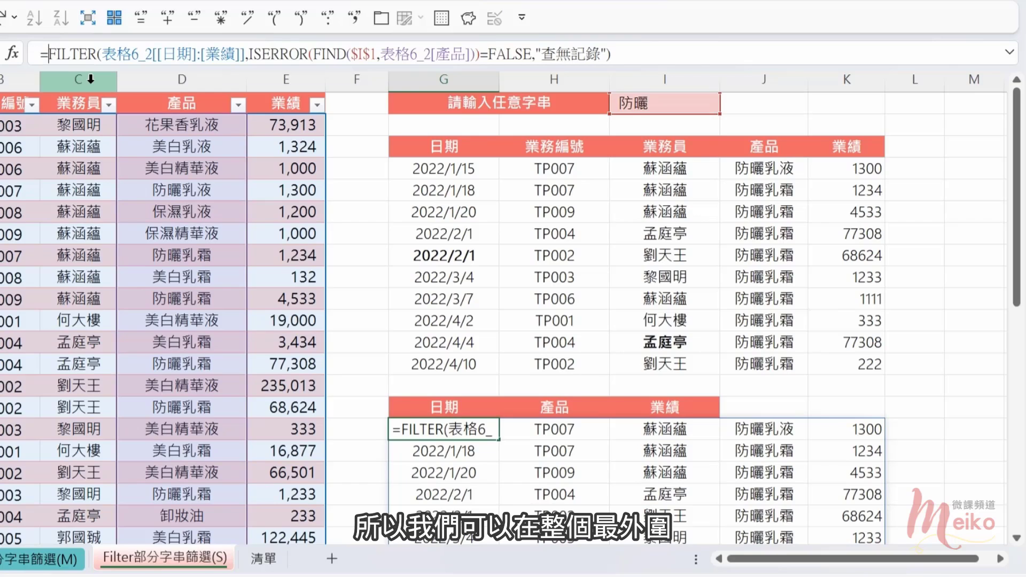
type("F")
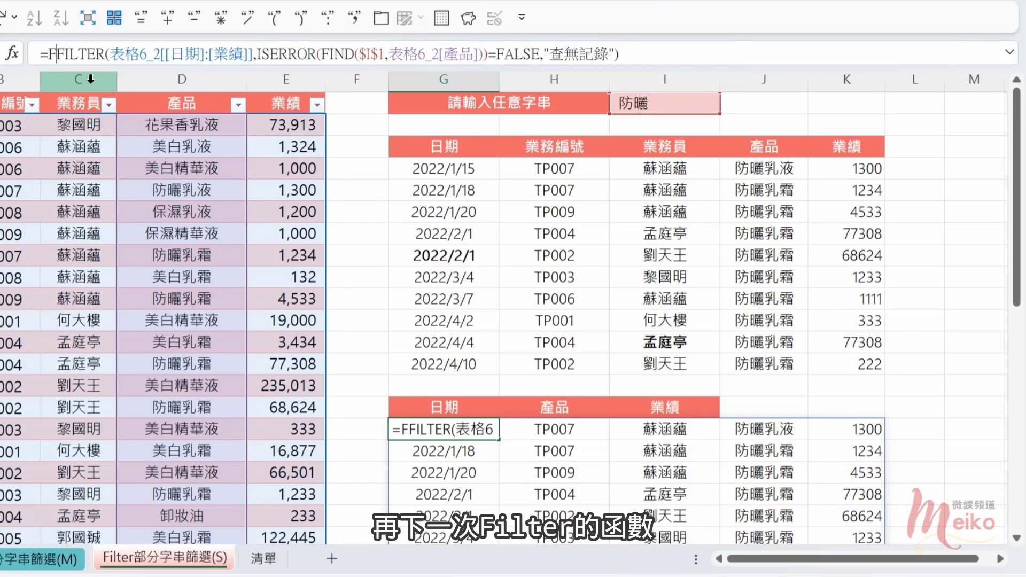
type("ilter")
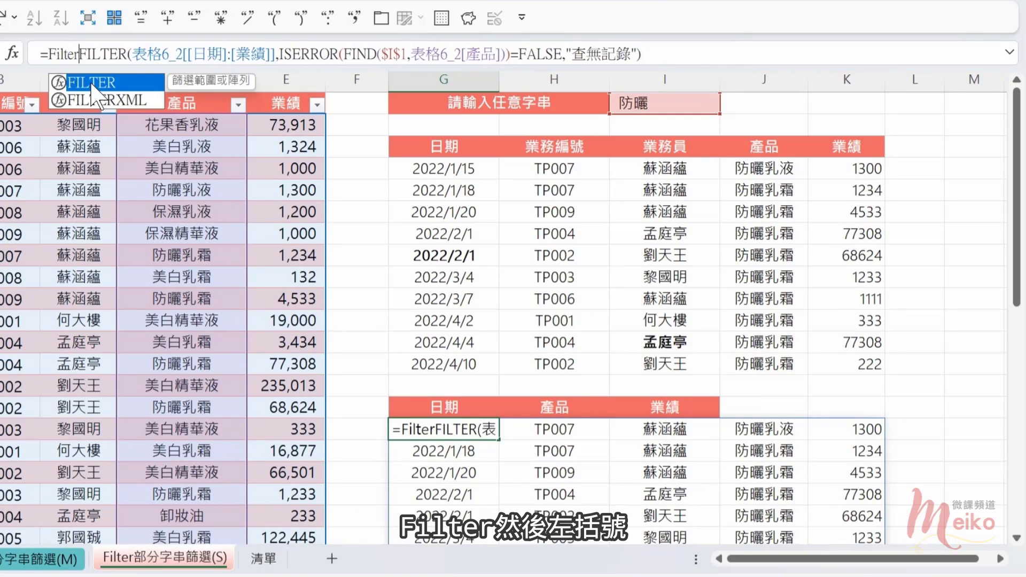
type("(")
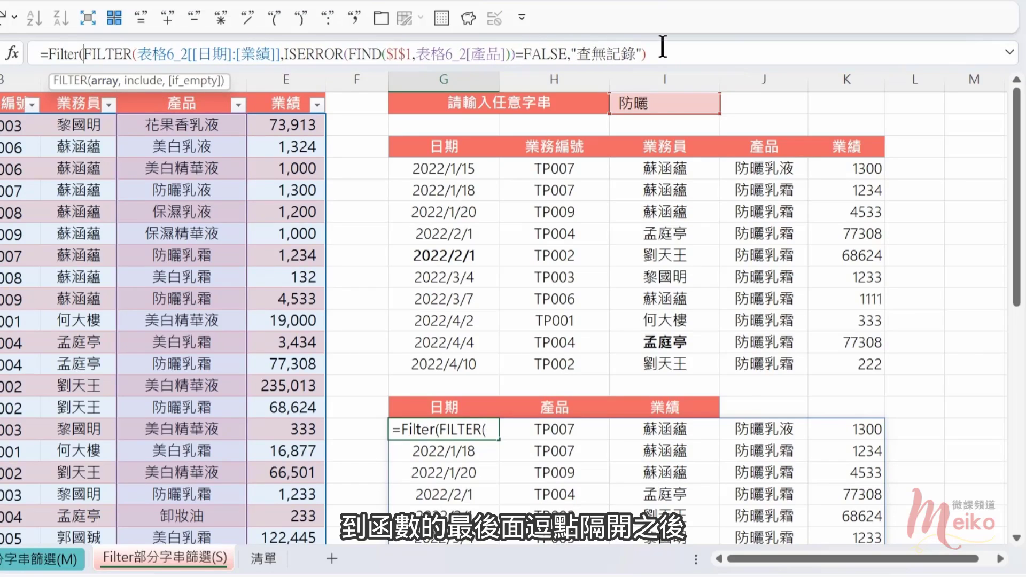
left_click(662, 47)
type(",{")
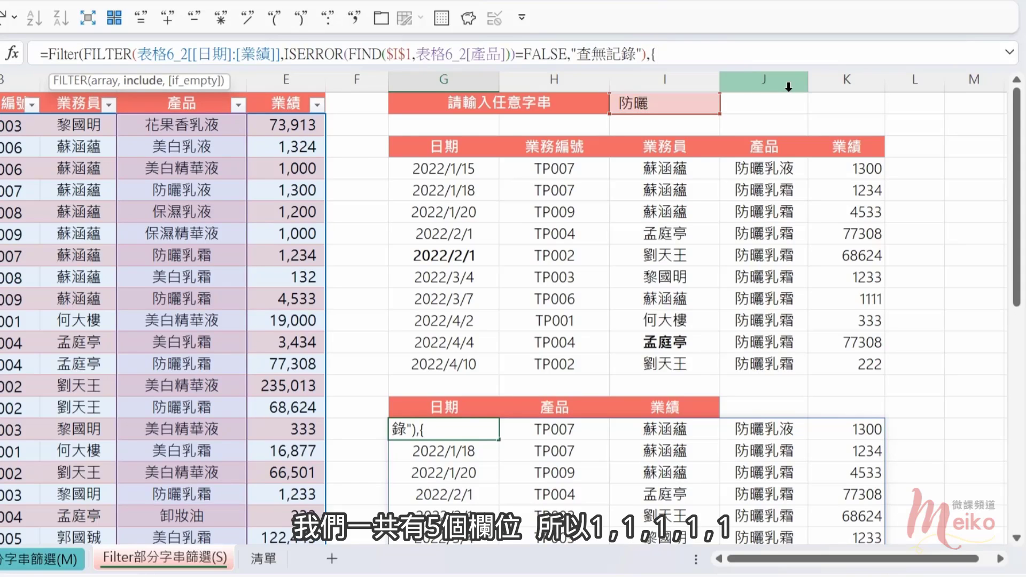
type(",")
type("1,1,1,1,1")
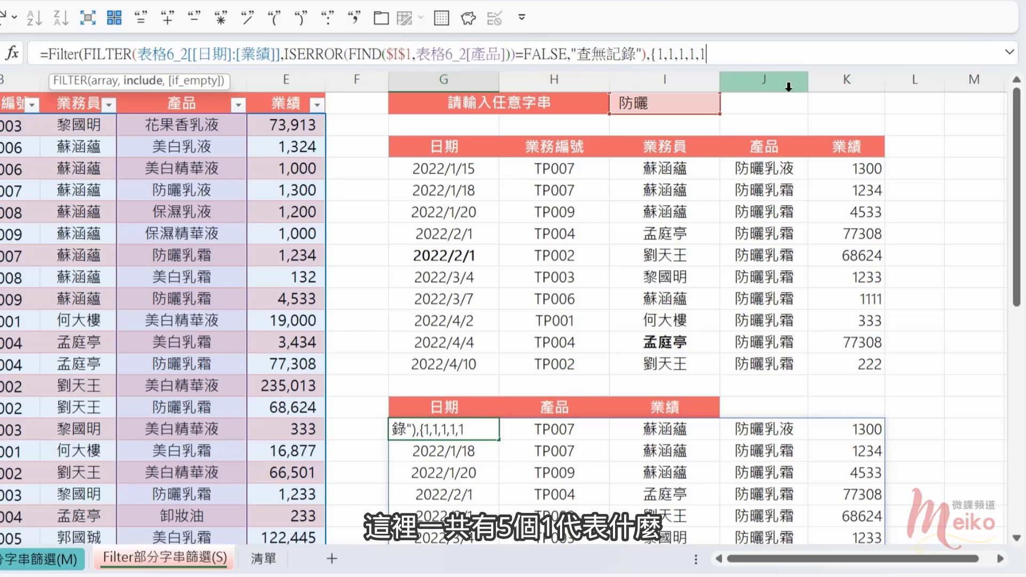
type("}")
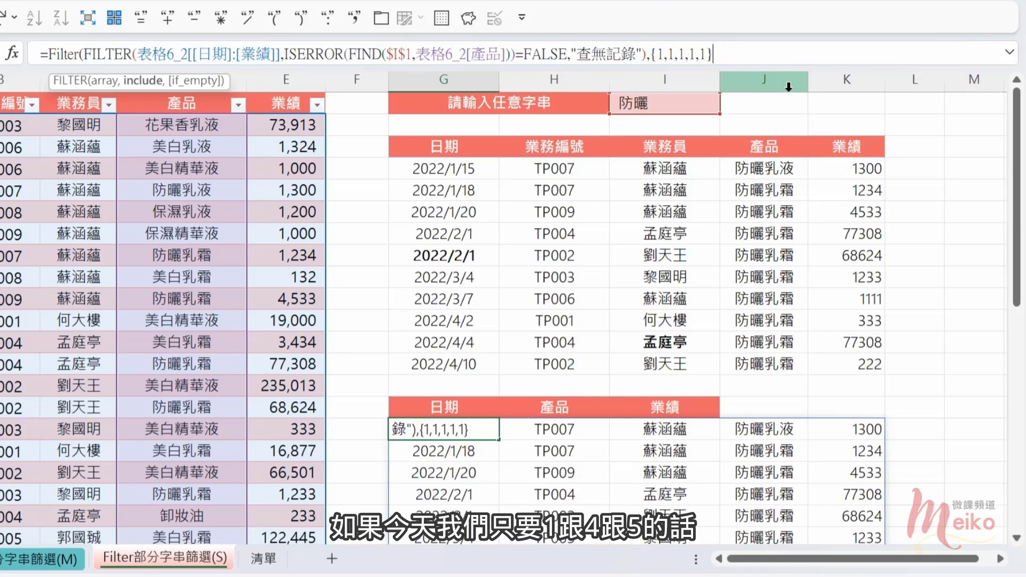
double_click(671, 55)
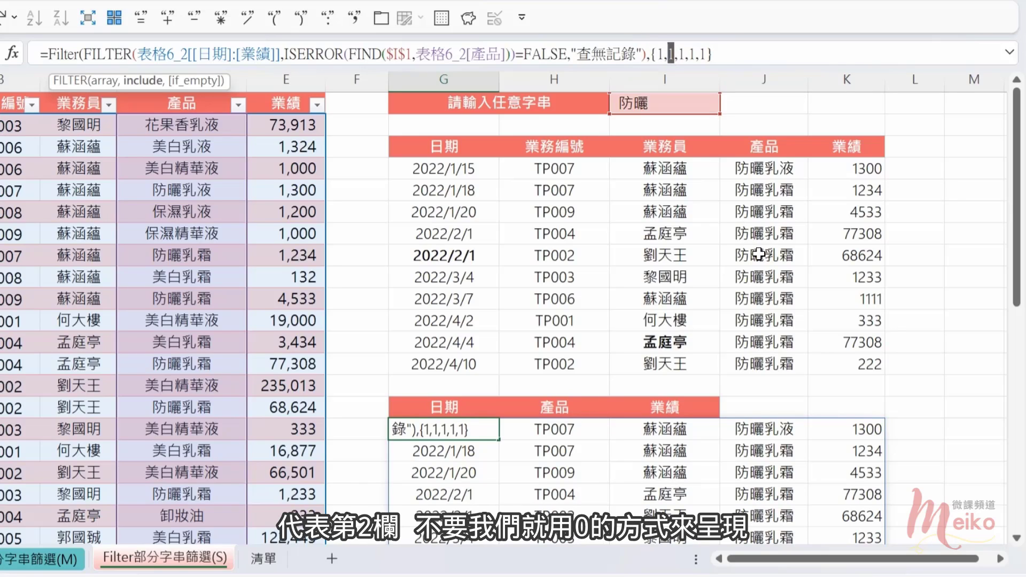
type("0,")
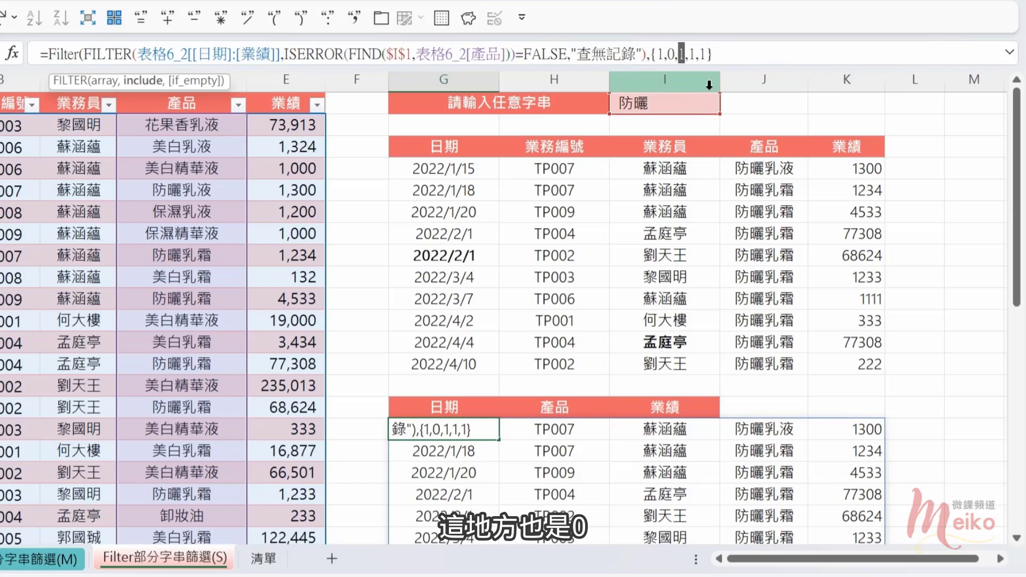
type("0")
left_click(739, 52)
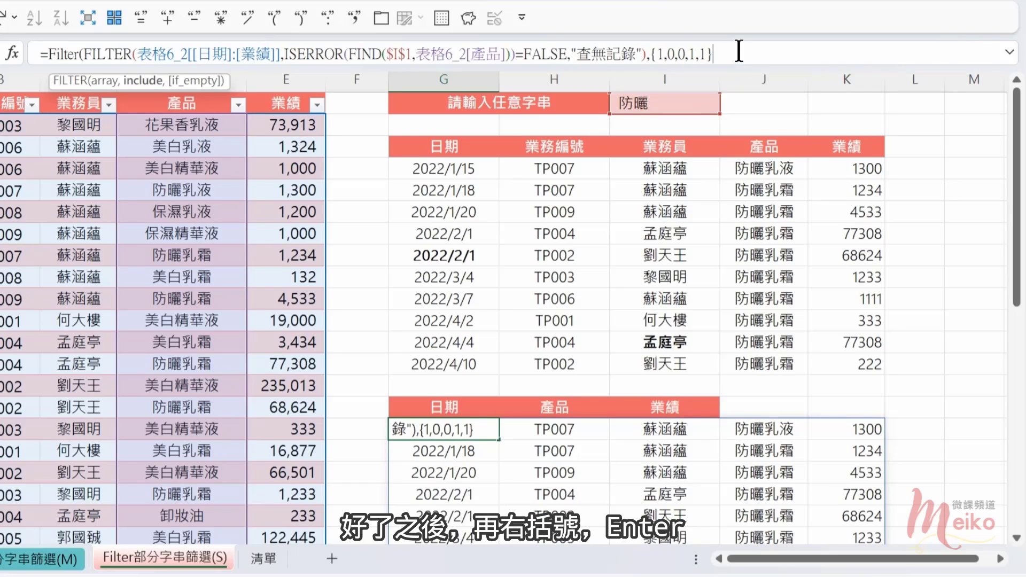
type(")")
key("Return")
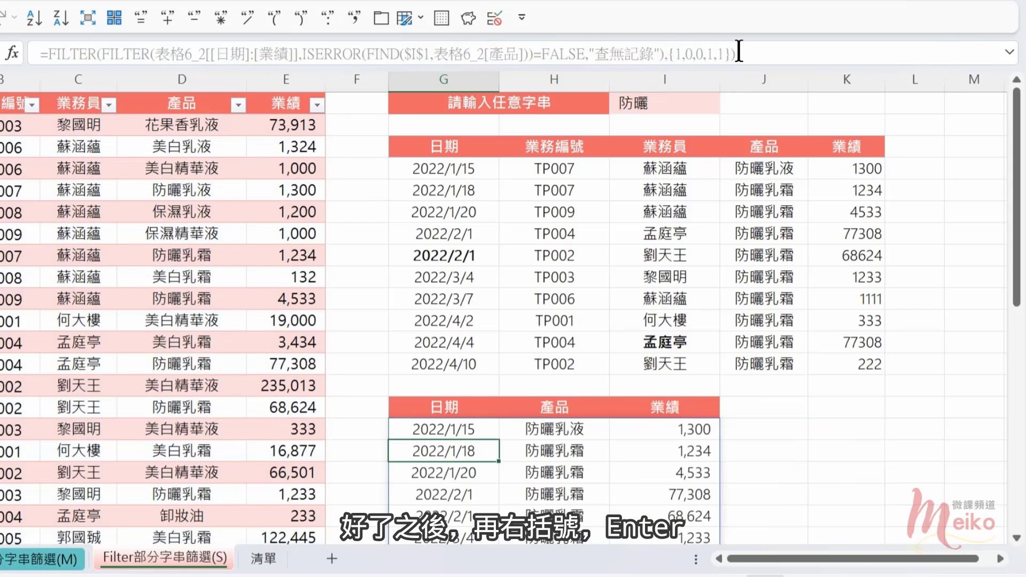
Centre-align the lower table's 日期, 產品 and 業績 result rows.
scroll(599, 294, "down", 1)
scroll(579, 413, "down", 1)
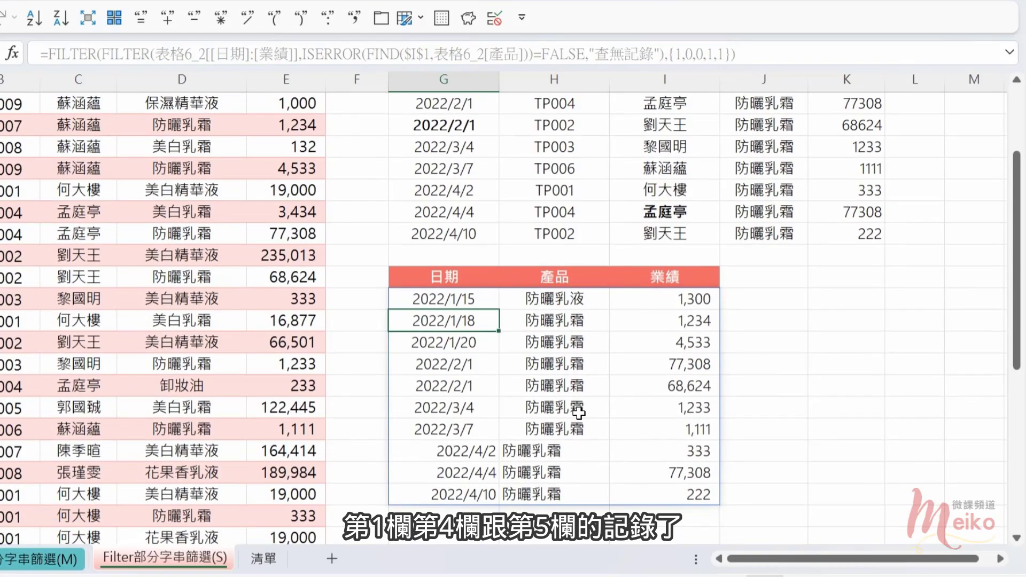
left_click_drag(458, 299, 689, 490)
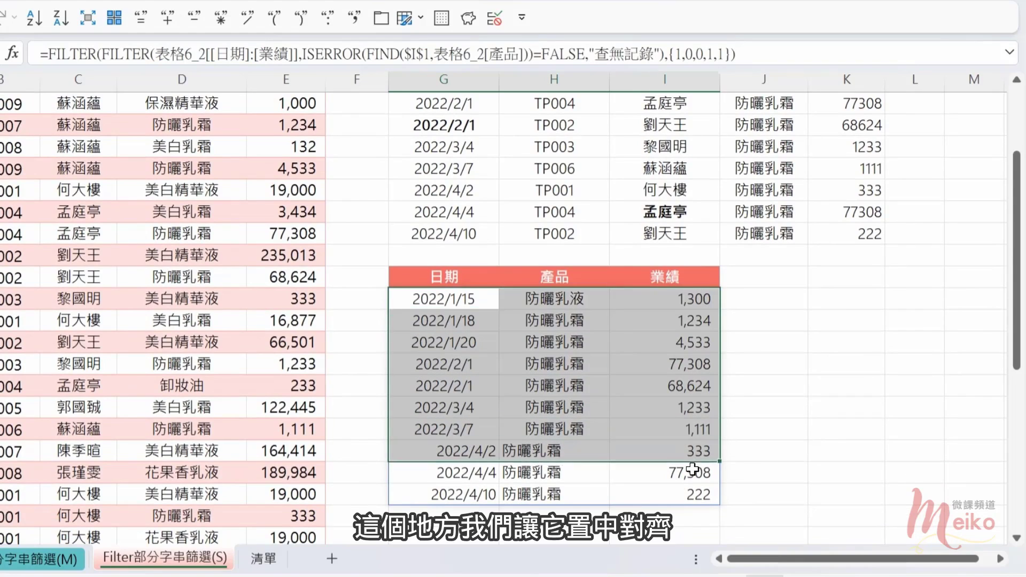
left_click(732, 517)
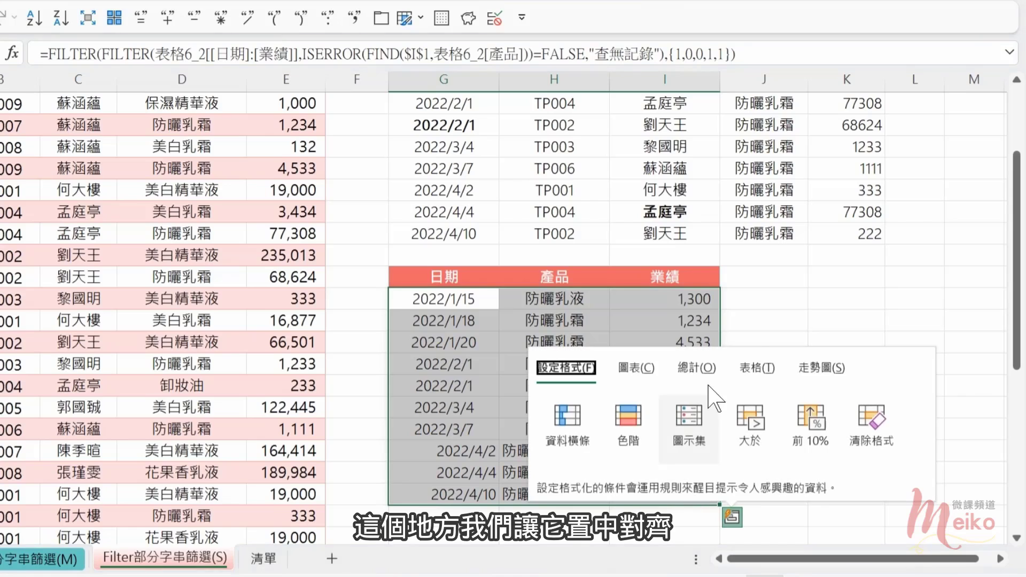
left_click(299, 5)
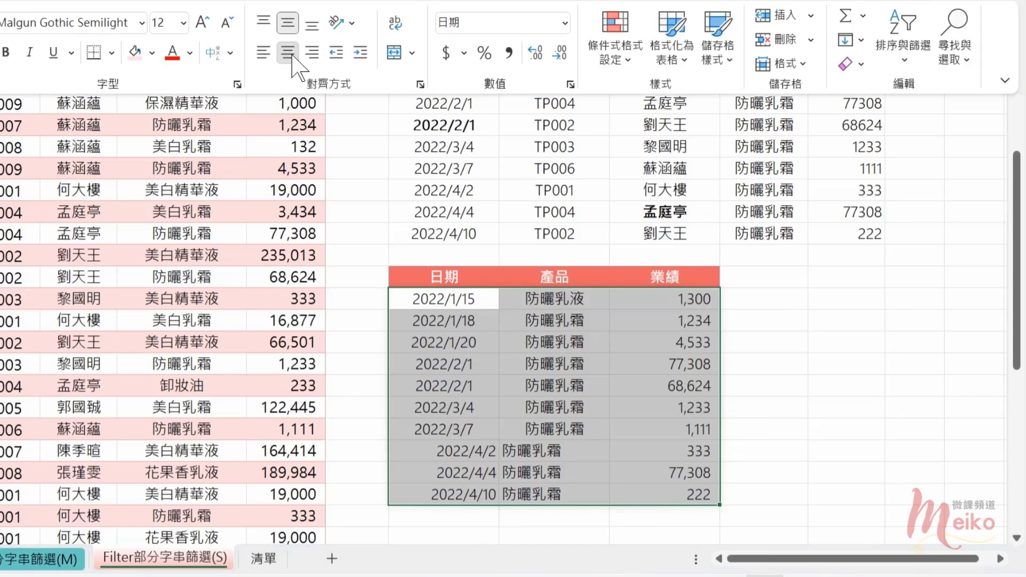
left_click(287, 52)
left_click(481, 298)
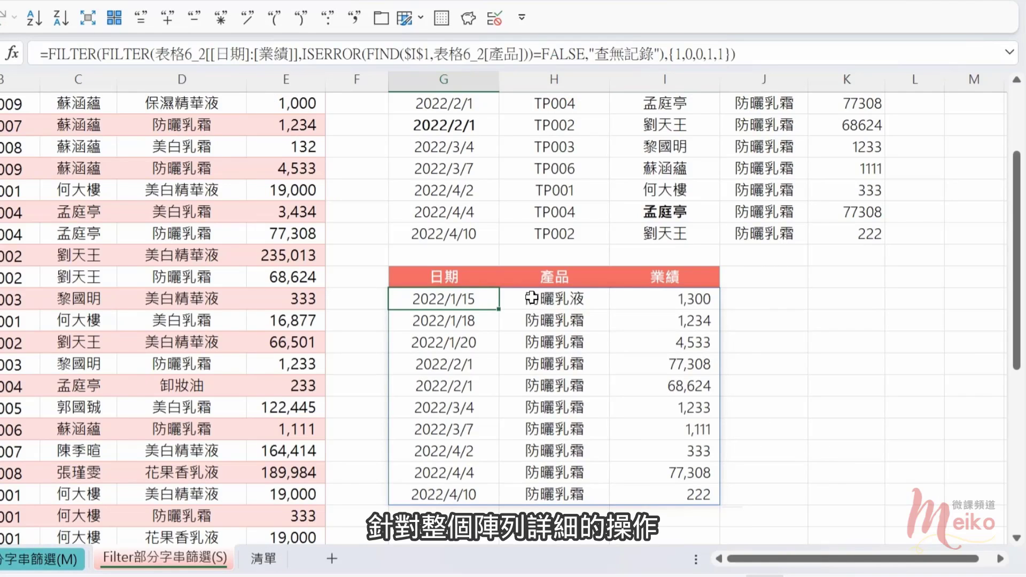